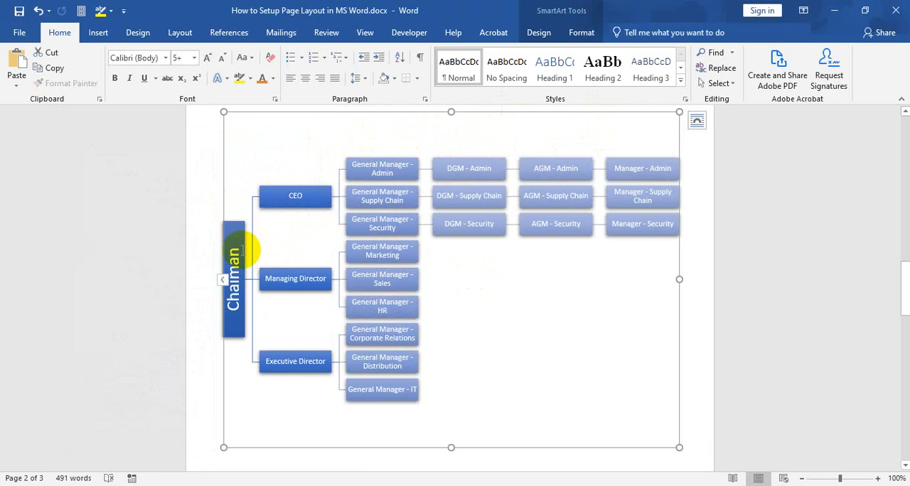
Examine the upper levels of the sample organization chart, from the chairman's box to the CEO, Managing Director and Executive Director boxes
click(237, 246)
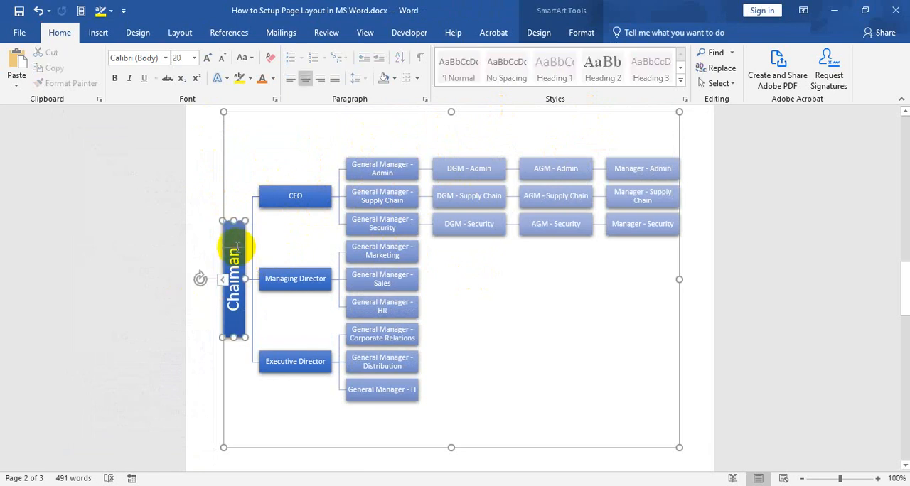
click(222, 189)
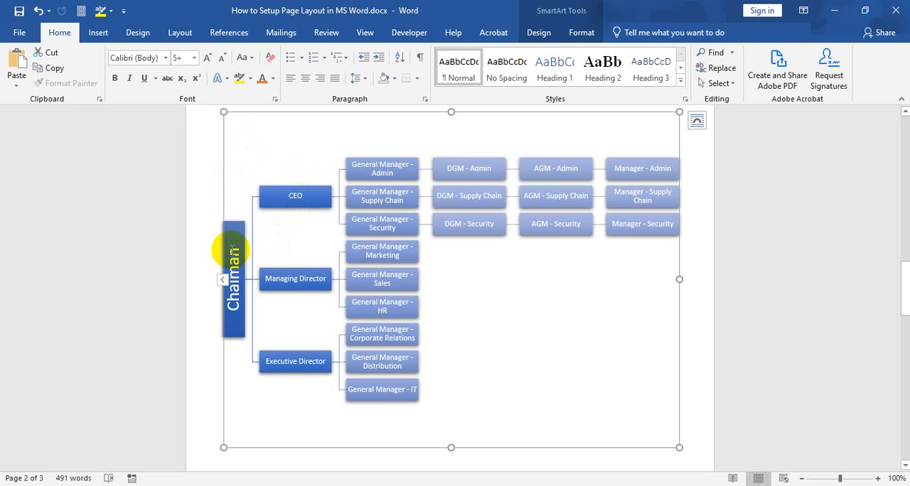
click(234, 261)
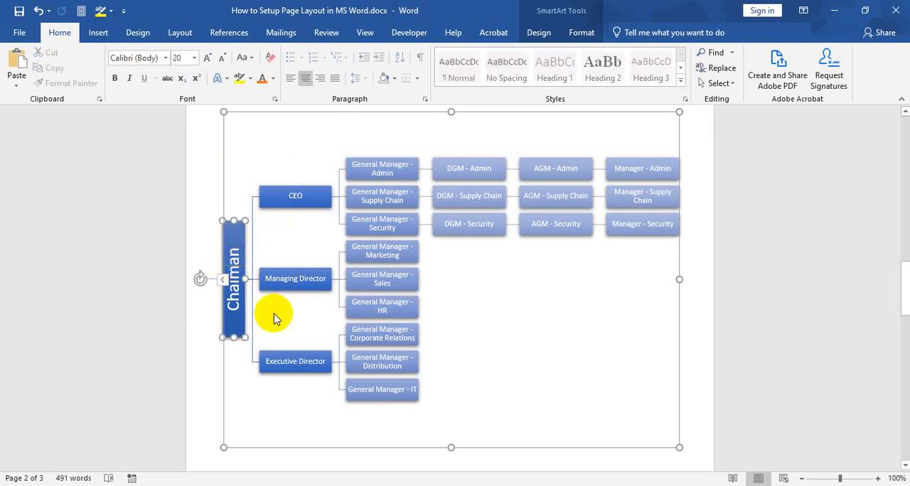
click(292, 369)
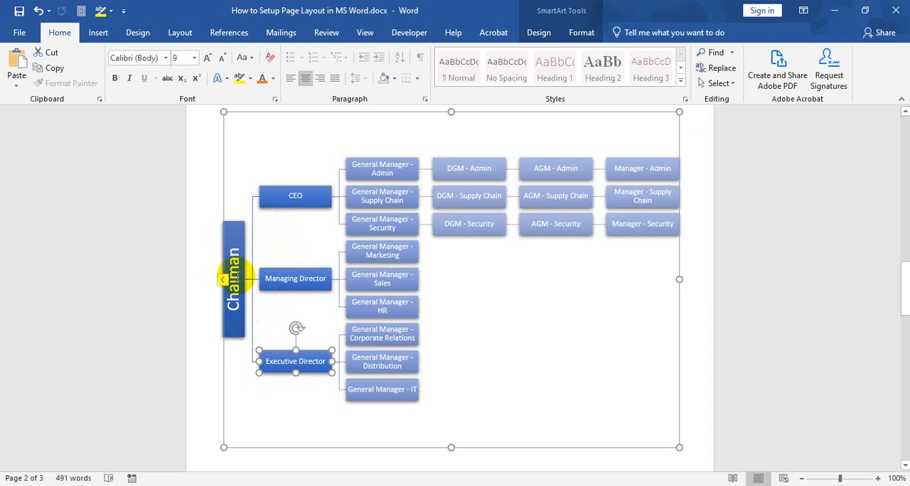
click(231, 266)
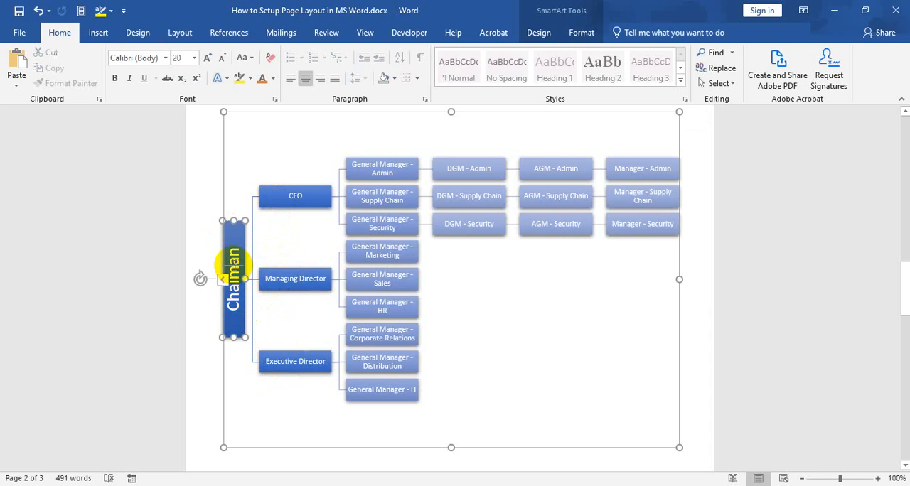
click(287, 361)
click(290, 277)
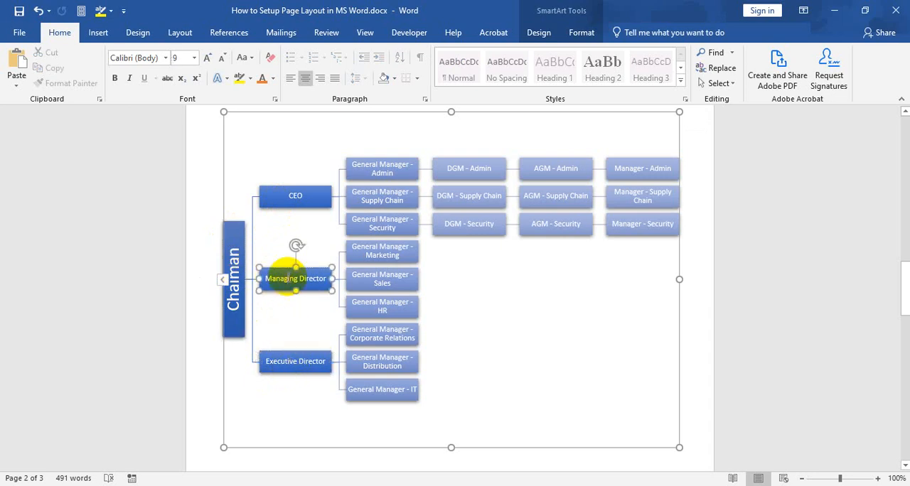
click(283, 201)
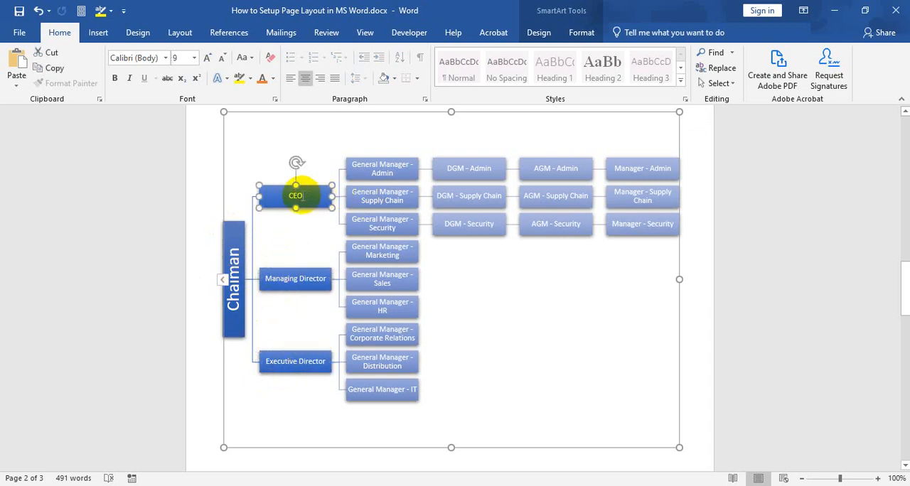
Examine the General Manager boxes under each director in the sample chart and the chart's overall layout
click(382, 171)
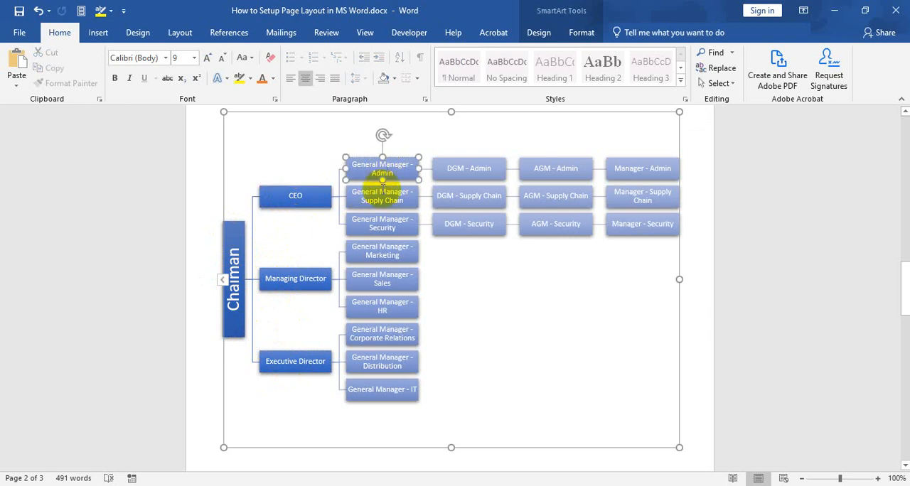
click(376, 192)
click(373, 223)
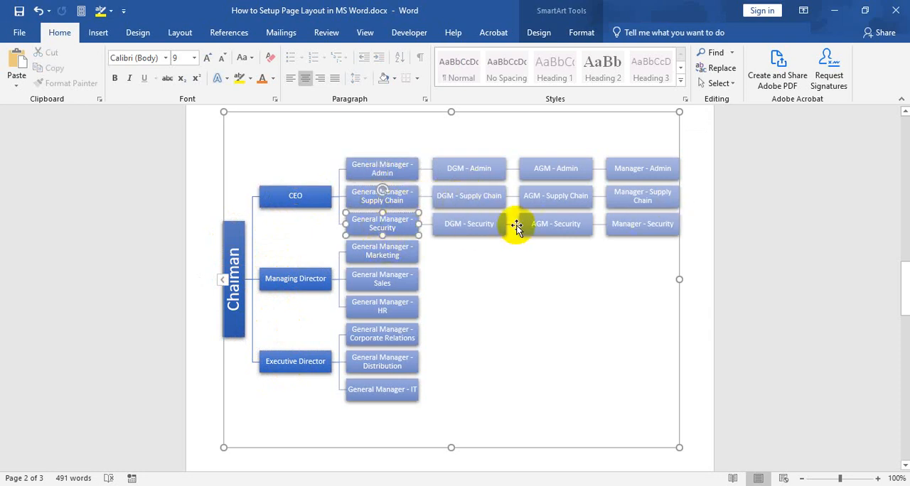
click(382, 278)
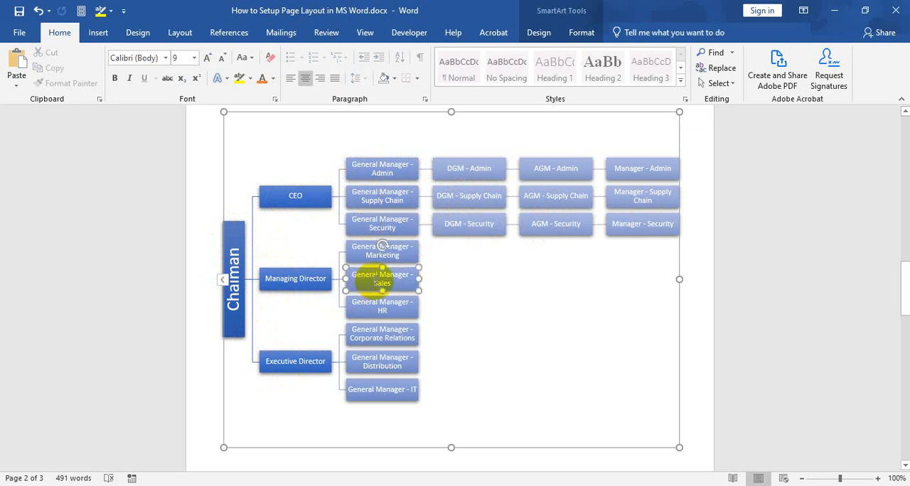
click(362, 252)
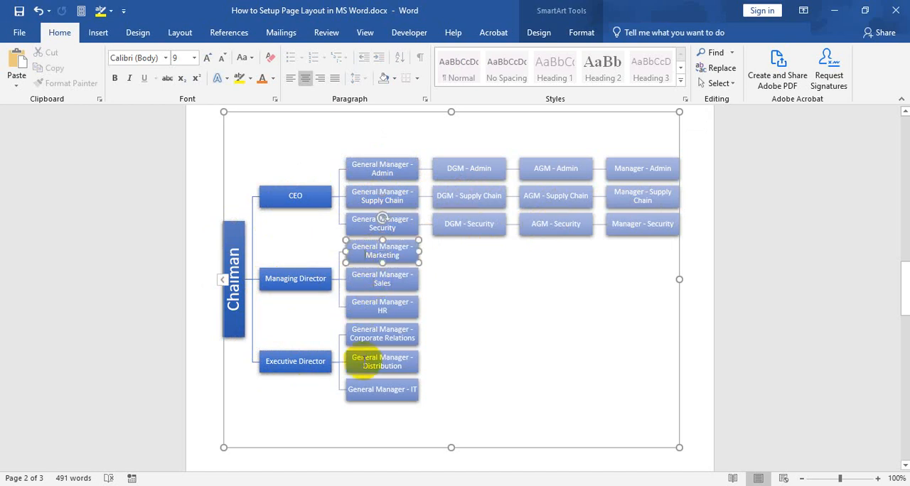
click(362, 362)
click(363, 332)
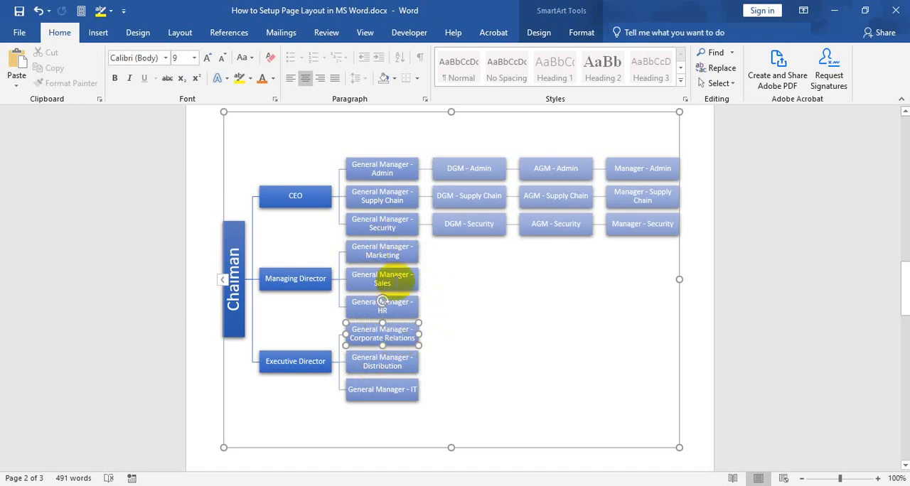
scroll(418, 310, down, 3)
scroll(380, 291, up, 3)
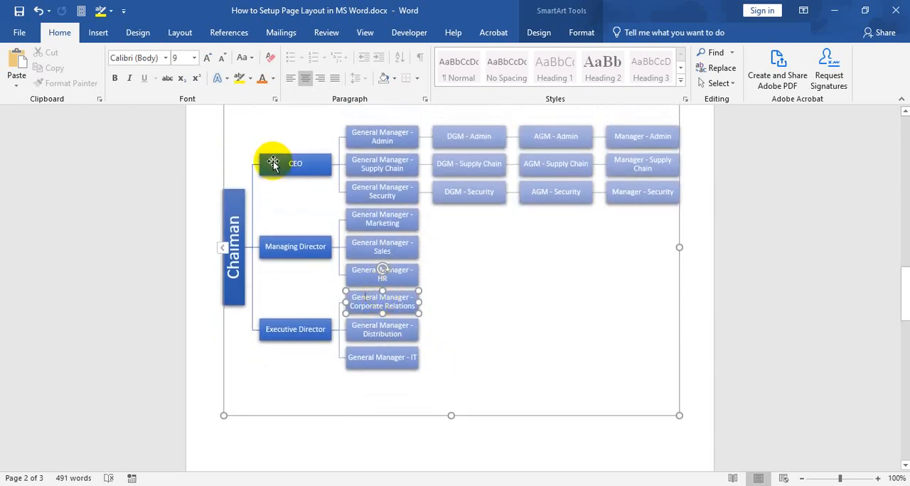
scroll(426, 186, up, 3)
click(427, 180)
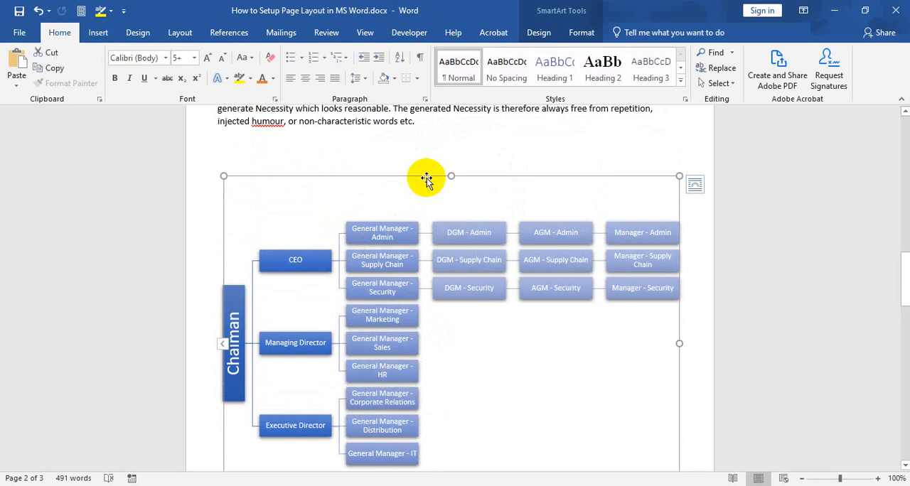
Place the insertion point on the blank page after the sample chart and open the SmartArt graphic chooser
scroll(433, 252, down, 9)
scroll(435, 251, down, 7)
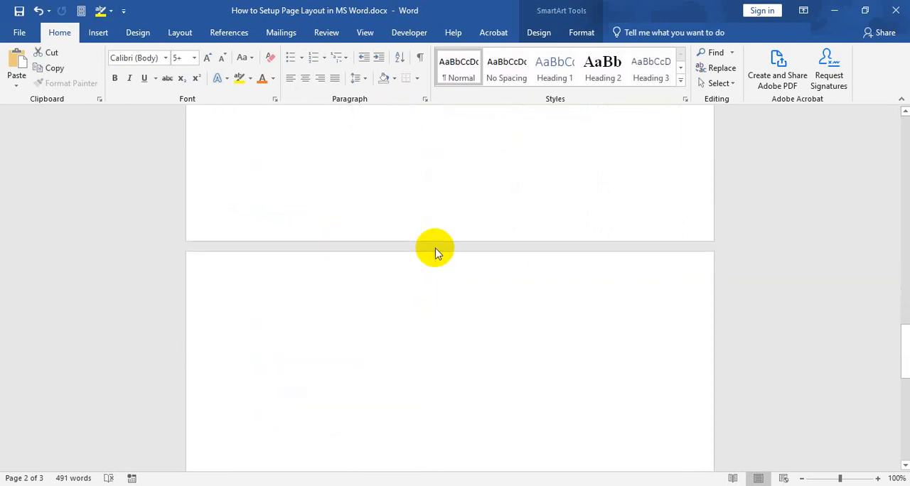
click(264, 187)
scroll(242, 209, down, 2)
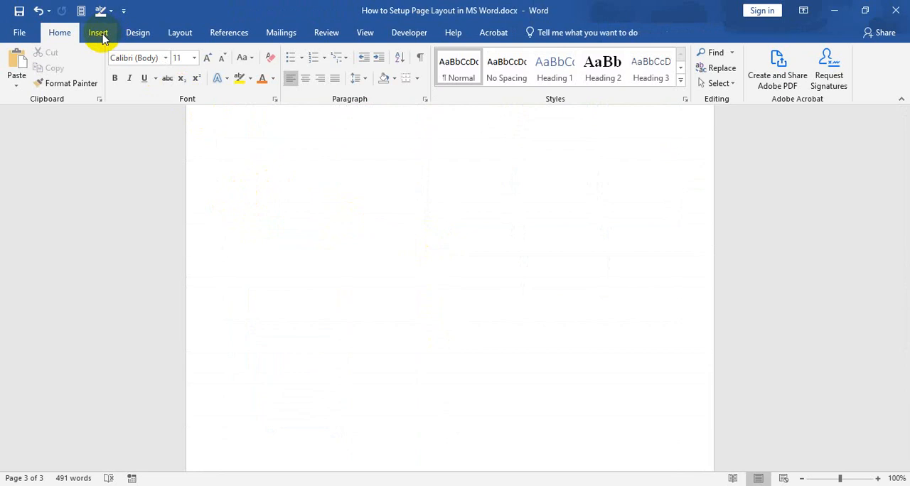
click(98, 33)
scroll(246, 173, up, 1)
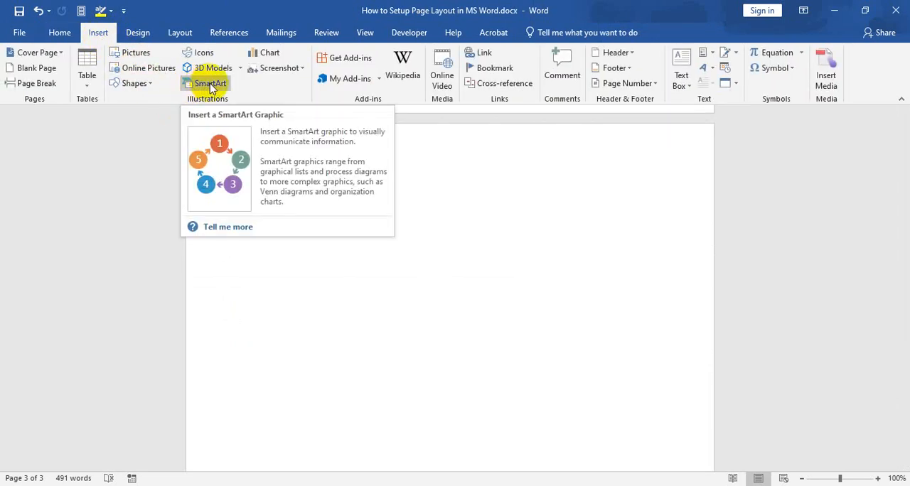
click(210, 87)
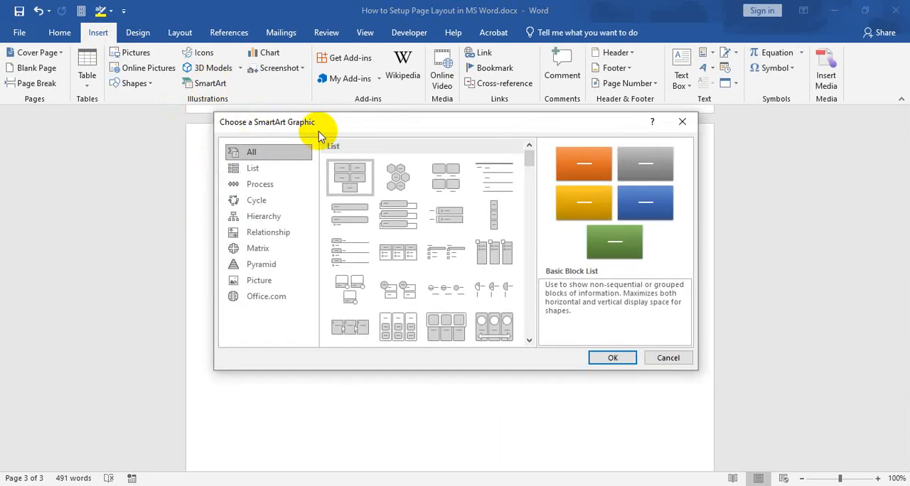
Insert an Organization Chart SmartArt graphic from the Hierarchy category
drag(328, 125, 347, 124)
click(275, 165)
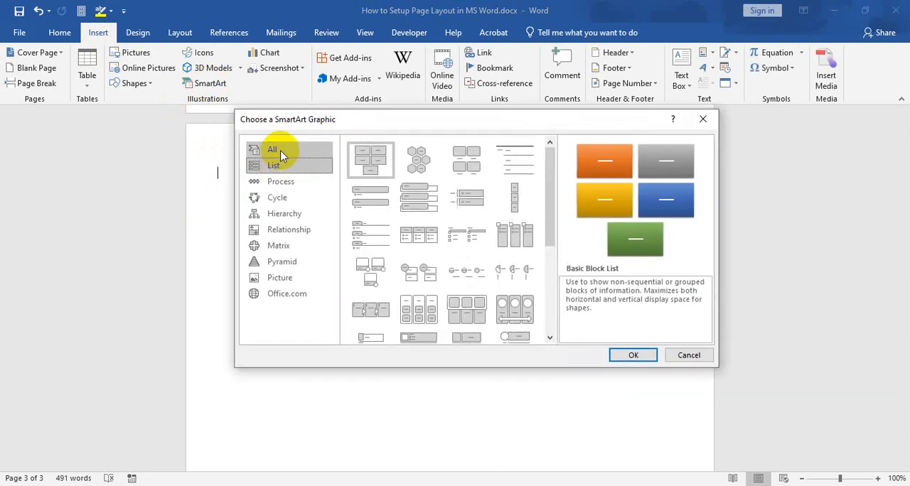
click(281, 184)
click(277, 197)
click(284, 214)
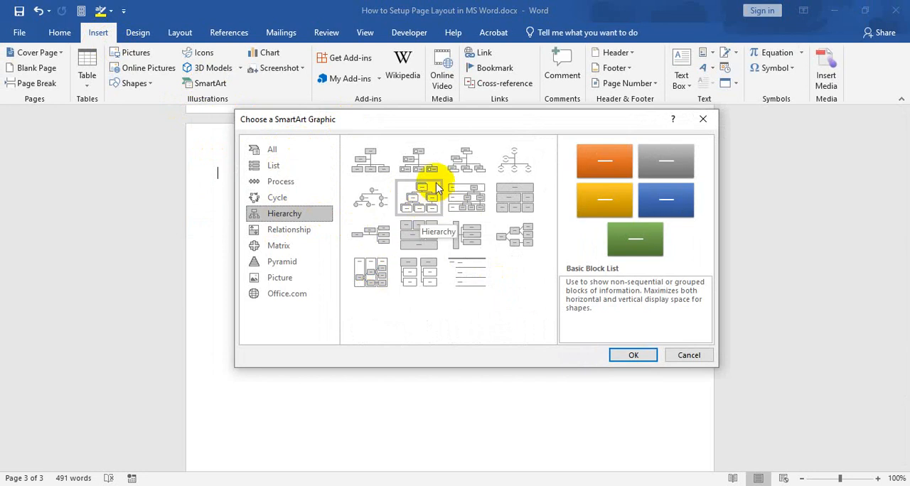
click(371, 160)
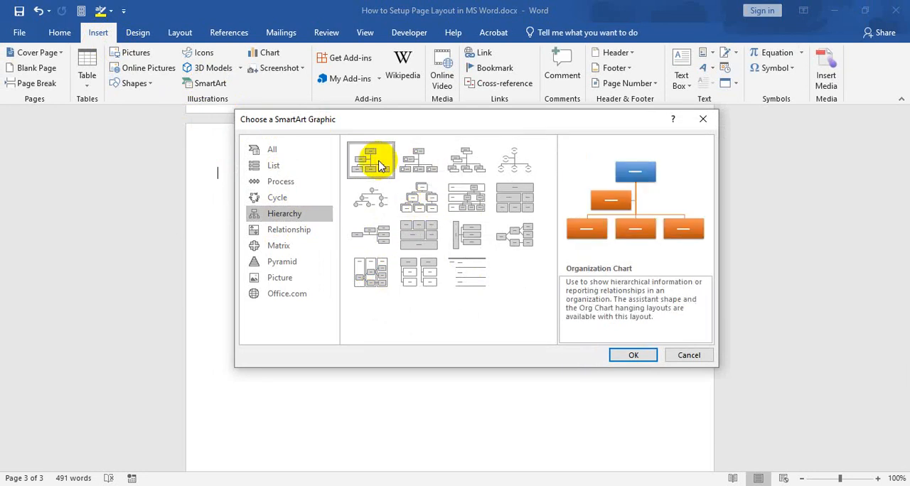
click(635, 356)
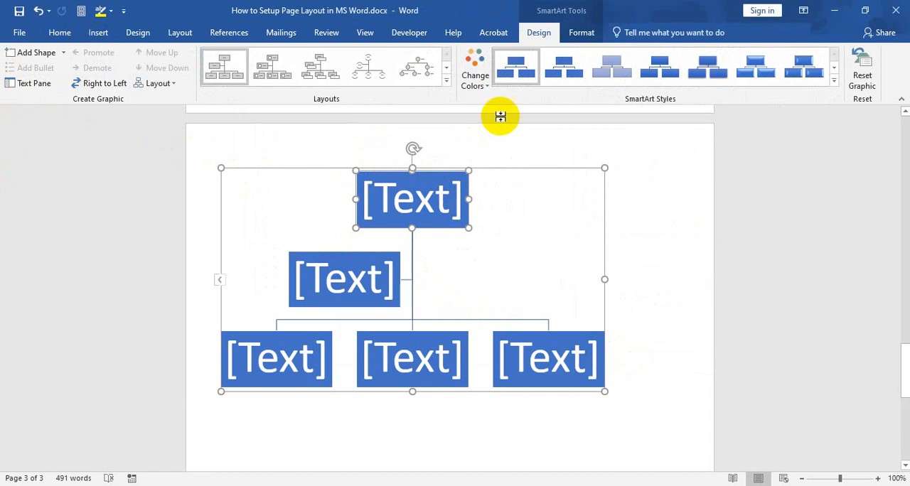
Show the new chart's Text Pane and move it clear of the graphic into the empty page margin area
click(576, 32)
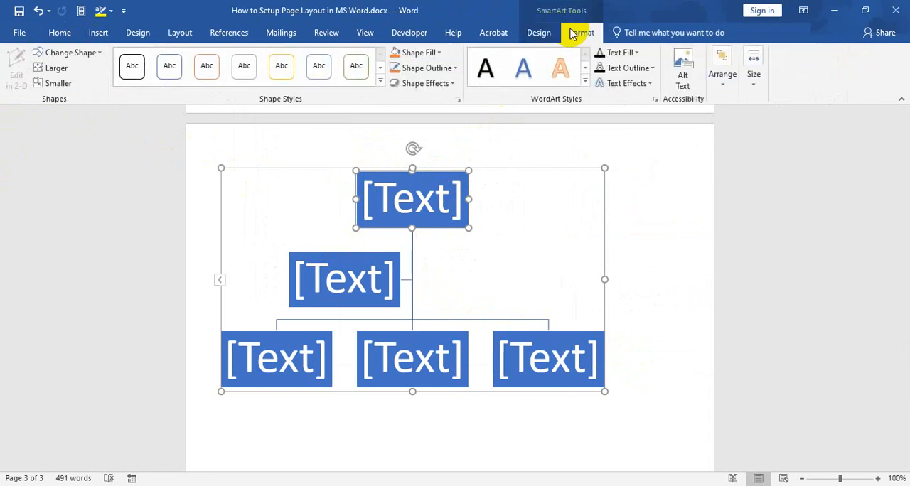
click(546, 33)
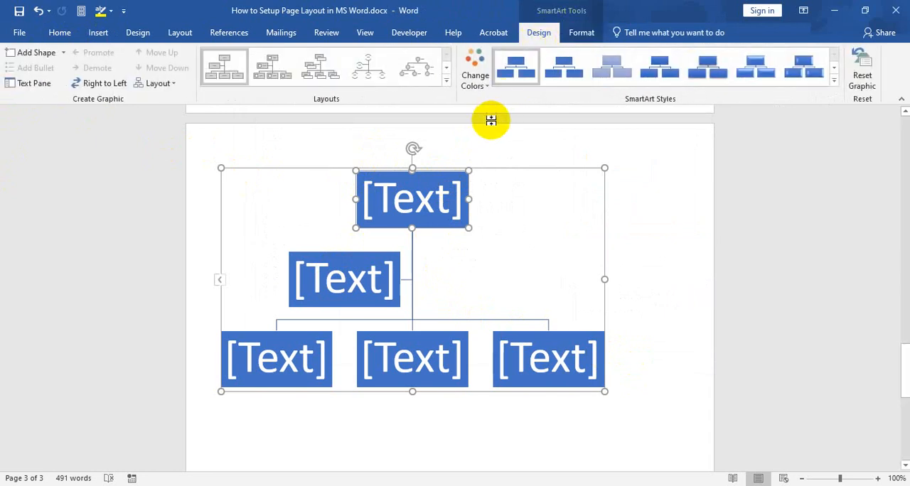
click(32, 89)
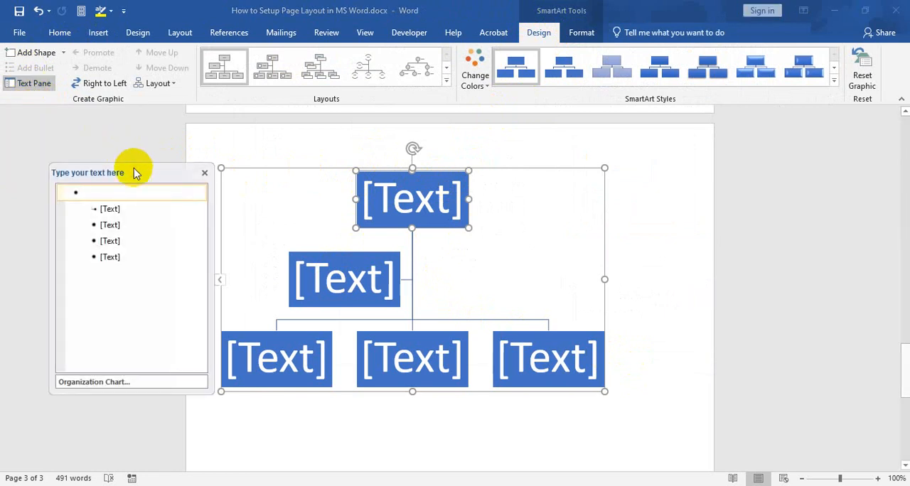
drag(132, 172, 90, 146)
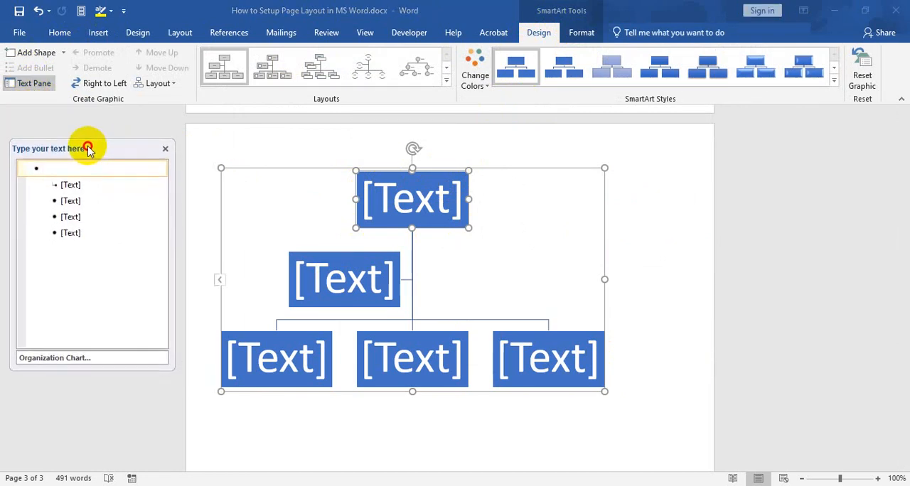
Delete the placeholder entries from the chart's text list, leaving a single empty top-level entry
click(67, 233)
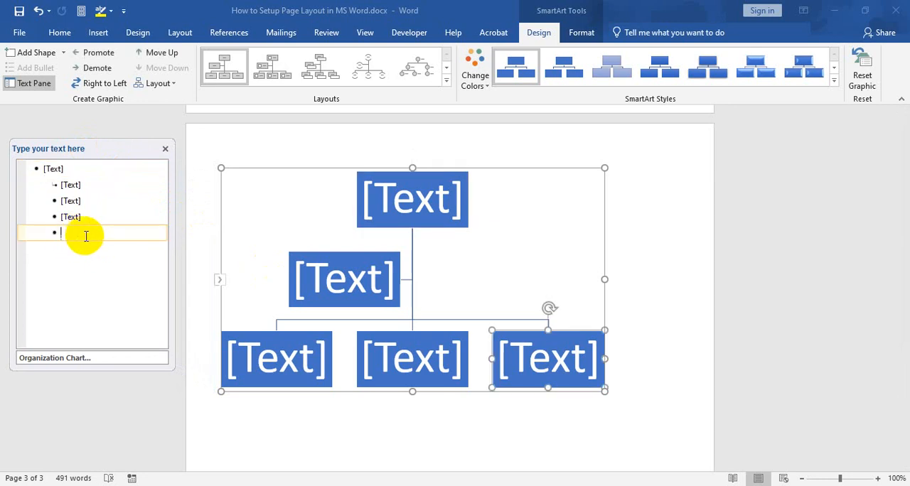
key(BackSpace)
key(BackSpace)
key(BackSpace)
key(BackSpace)
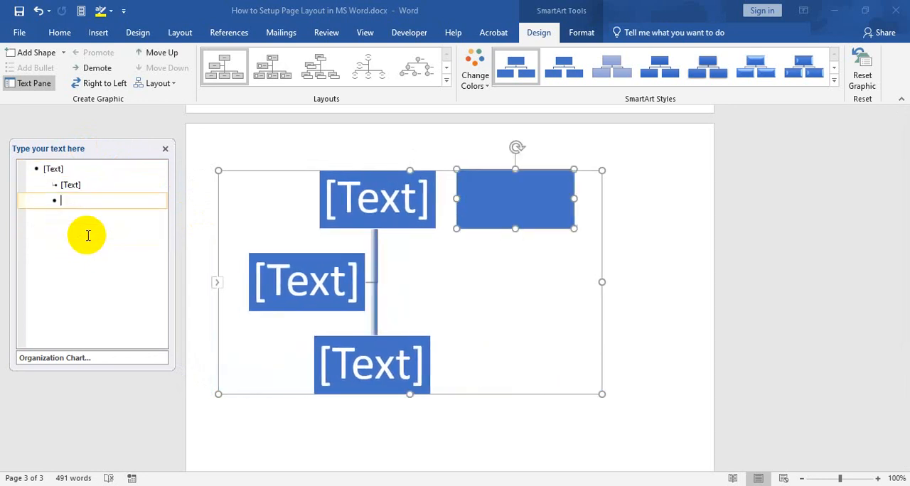
key(BackSpace)
key(BackSpace)
key(BackSpace)
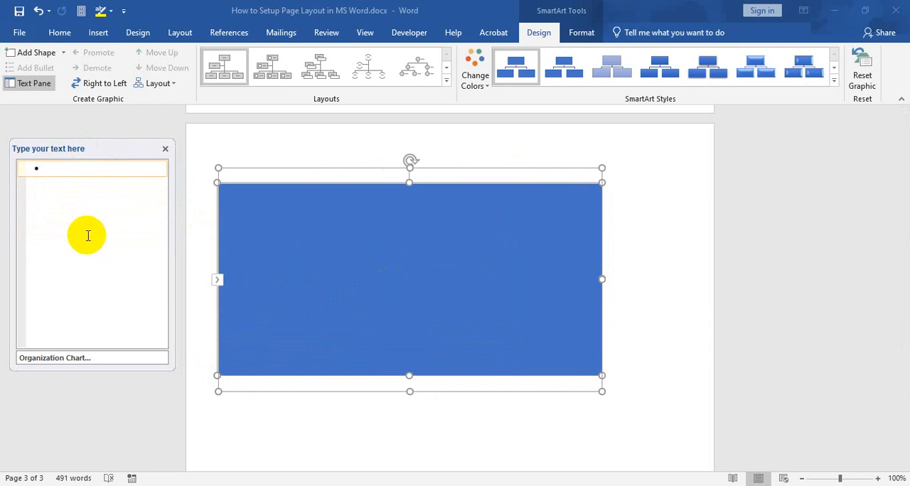
Enter Chairman and Managing Director as the first two entries in the chart's text list and start a third entry
text(Cha)
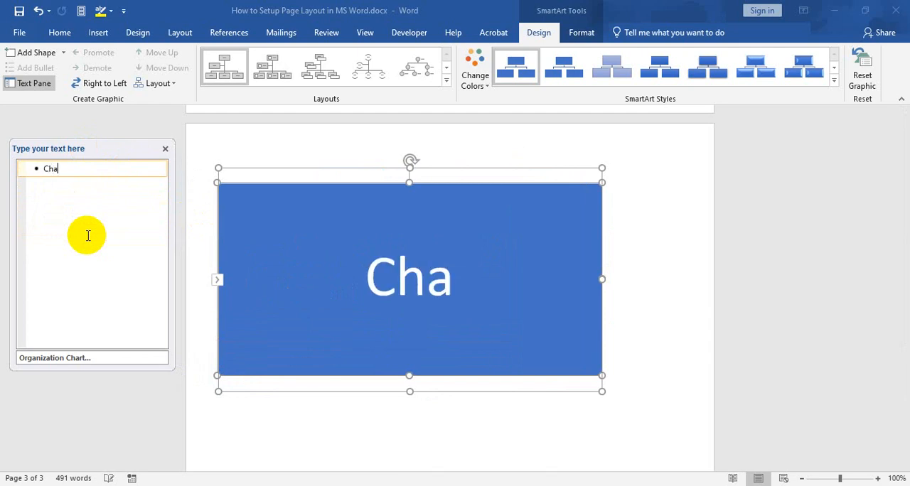
text(irman)
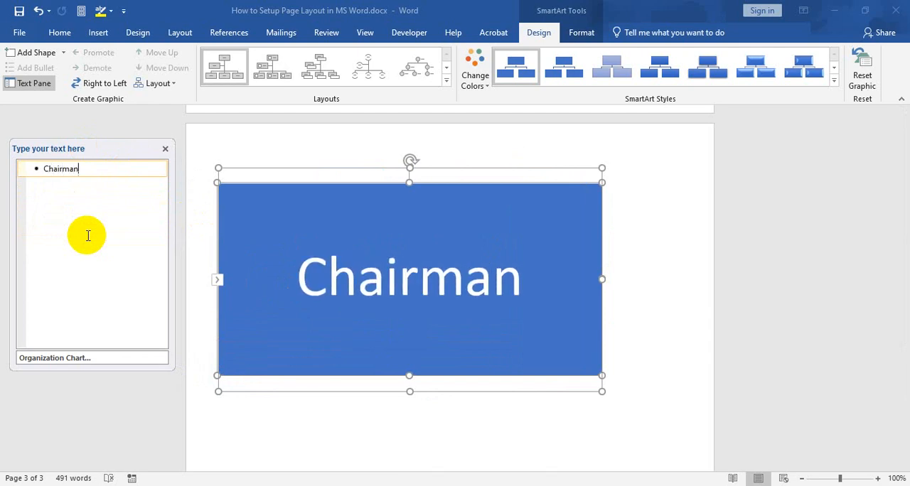
key(Return)
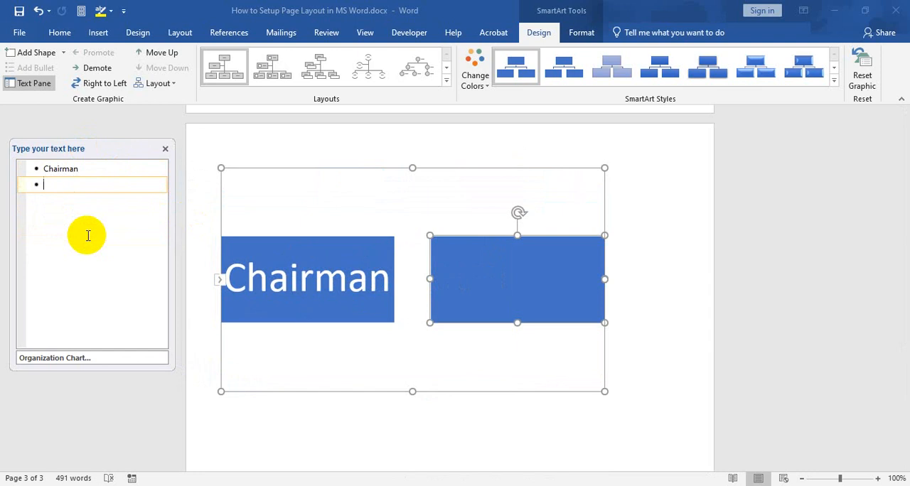
text(Managing )
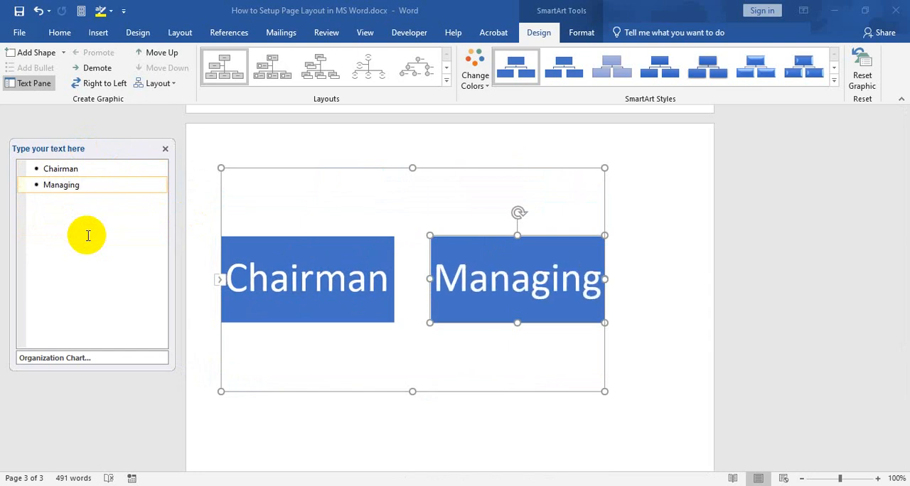
text(Direc)
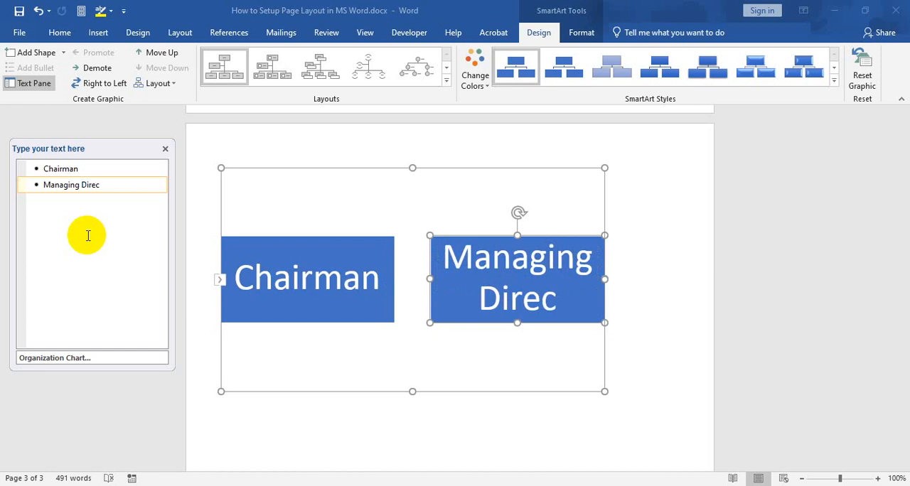
text(tor)
key(Return)
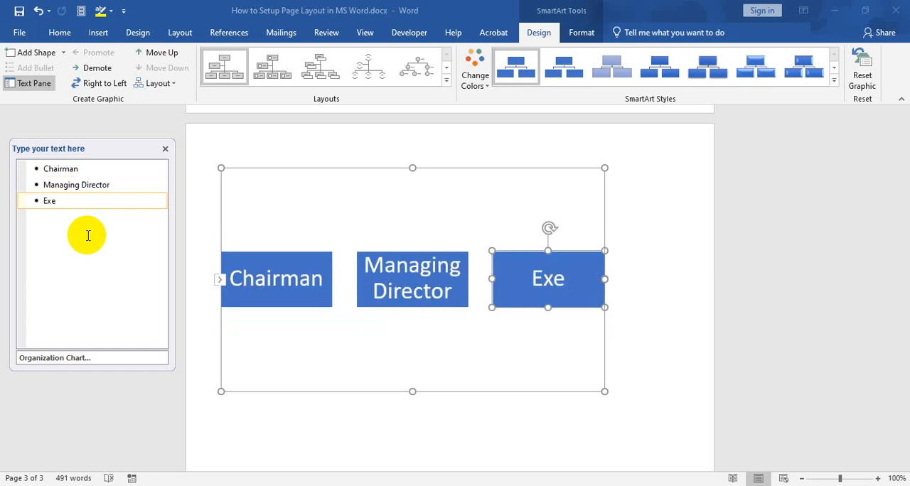
Enter Executive Director and Deputy Executive Director as the third and fourth entries in the chart's text list
text(Executive)
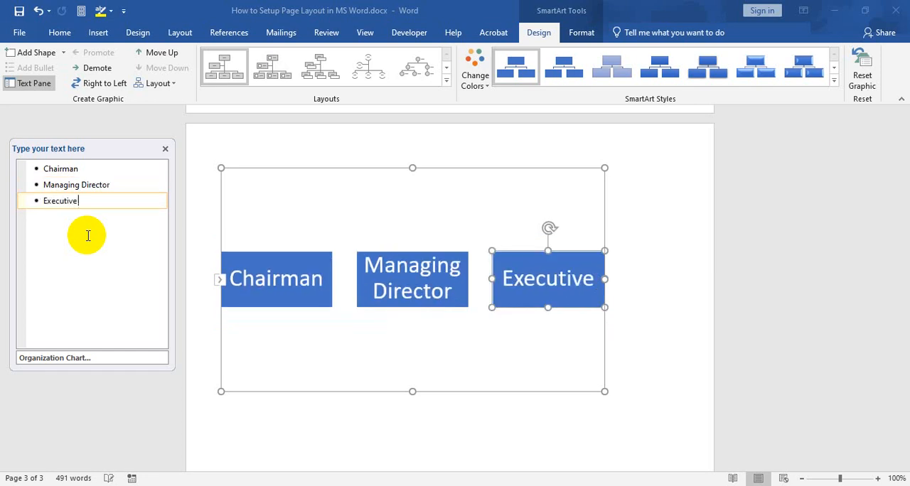
text( Director)
key(Return)
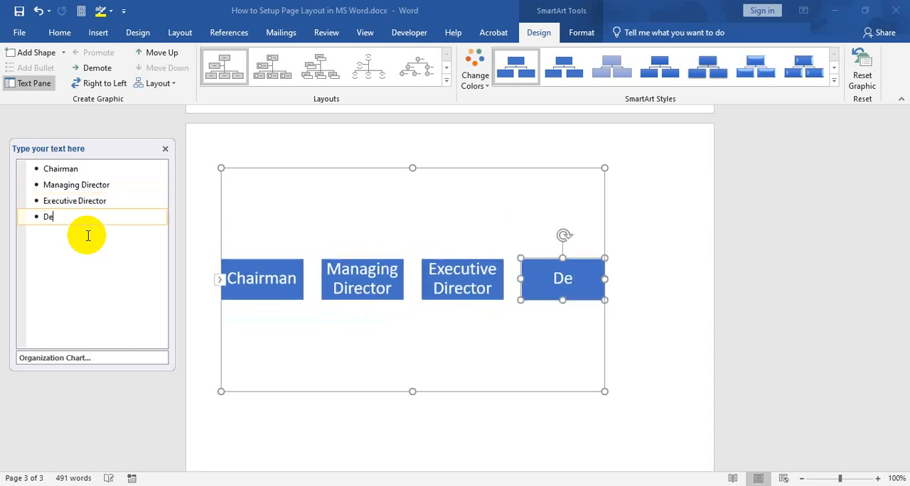
text(Deputy Executive Director)
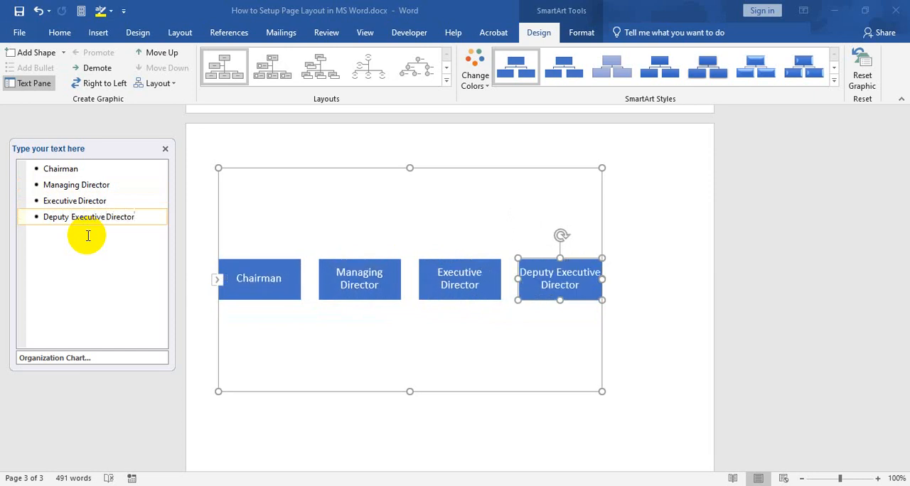
Demote Managing Director, Executive Director and Deputy Executive Director one level so that all three report to Chairman
click(47, 186)
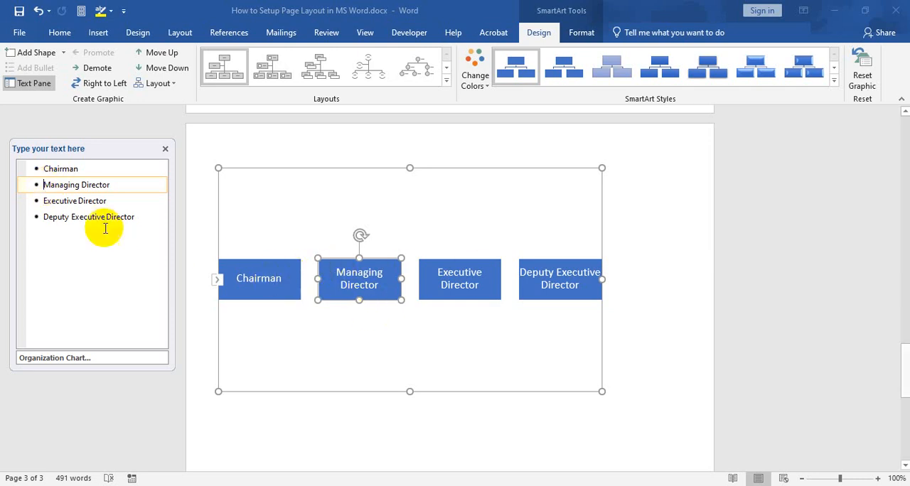
click(139, 218)
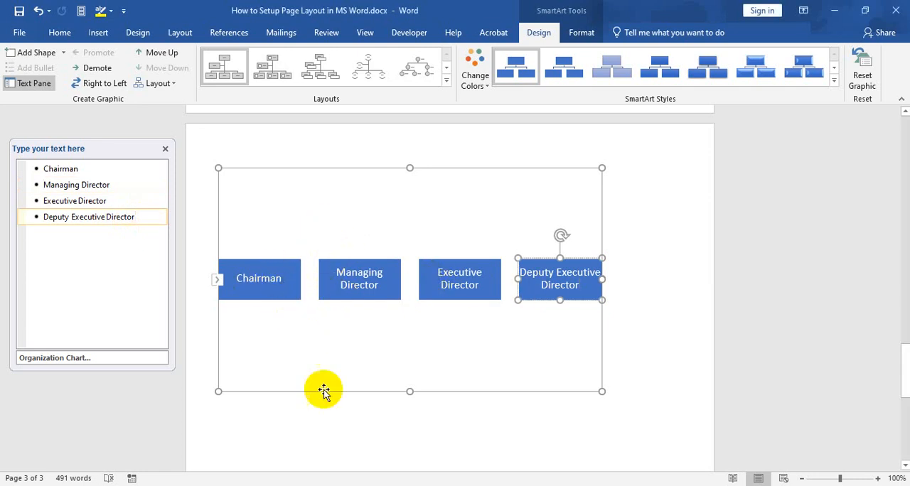
click(38, 184)
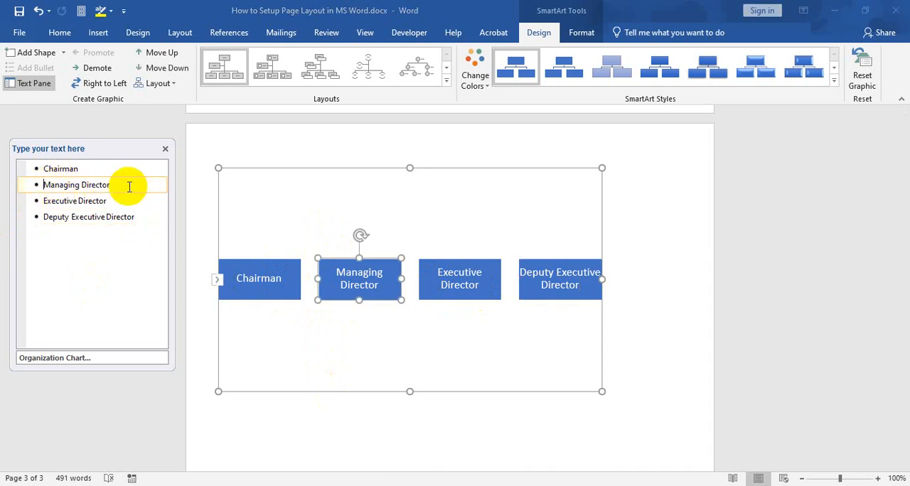
key(Tab)
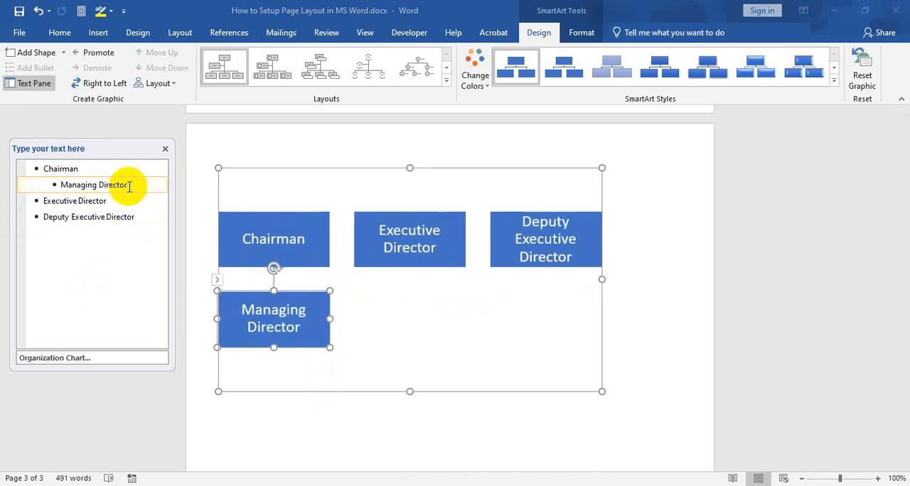
click(37, 201)
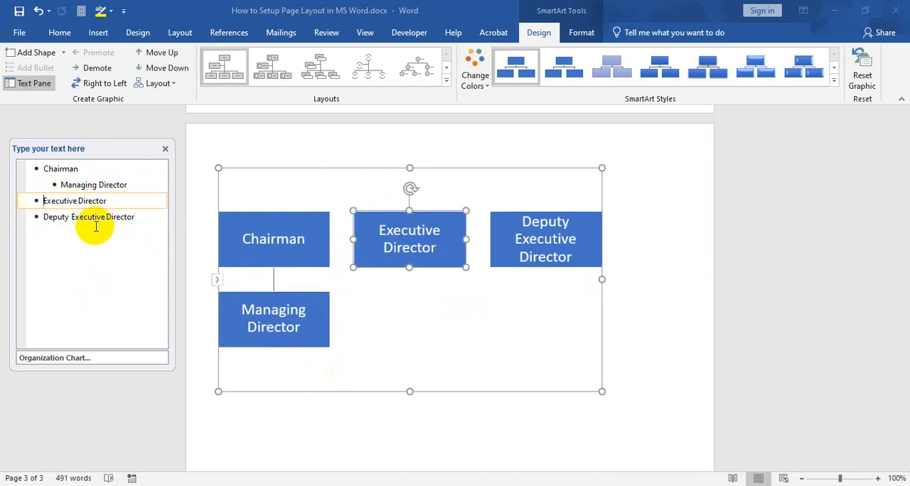
key(Tab)
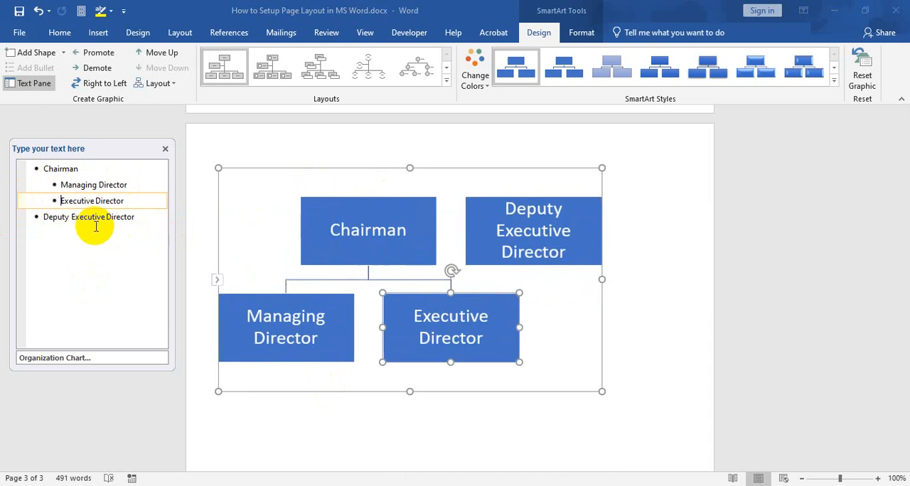
click(30, 218)
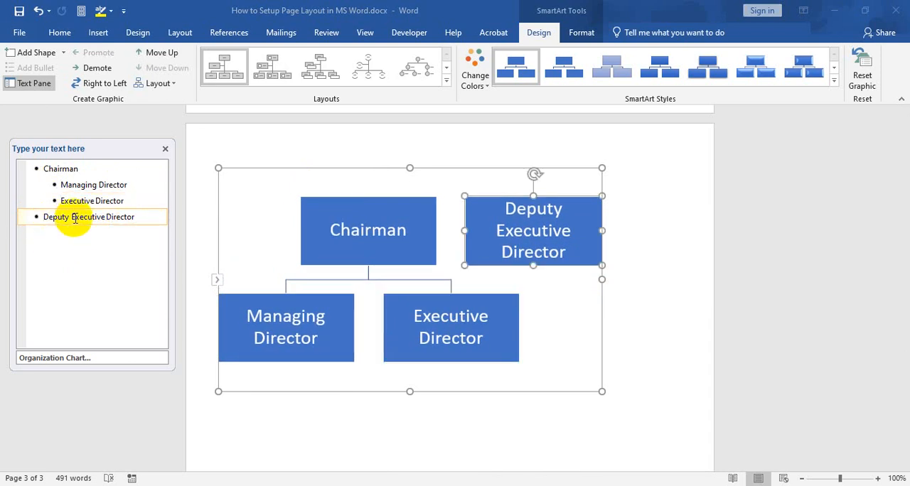
key(Tab)
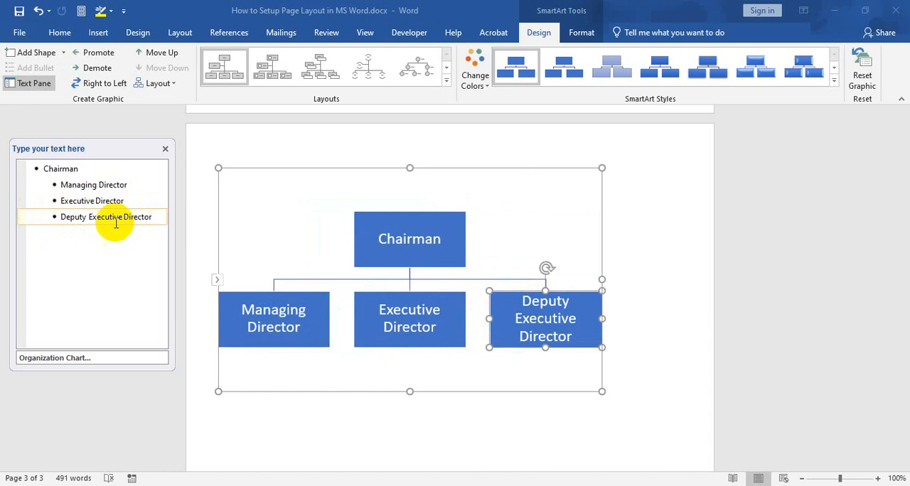
Add General Manager - Operations as a subordinate entry one level below Managing Director
click(132, 187)
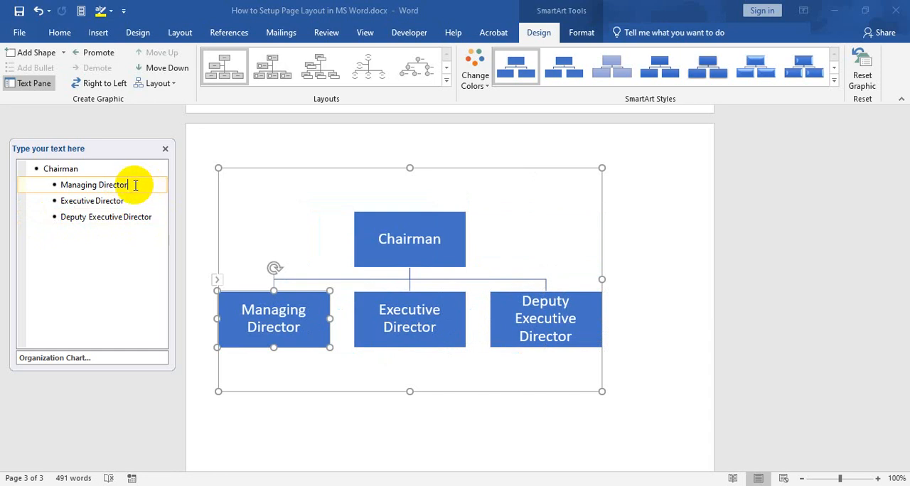
key(Return)
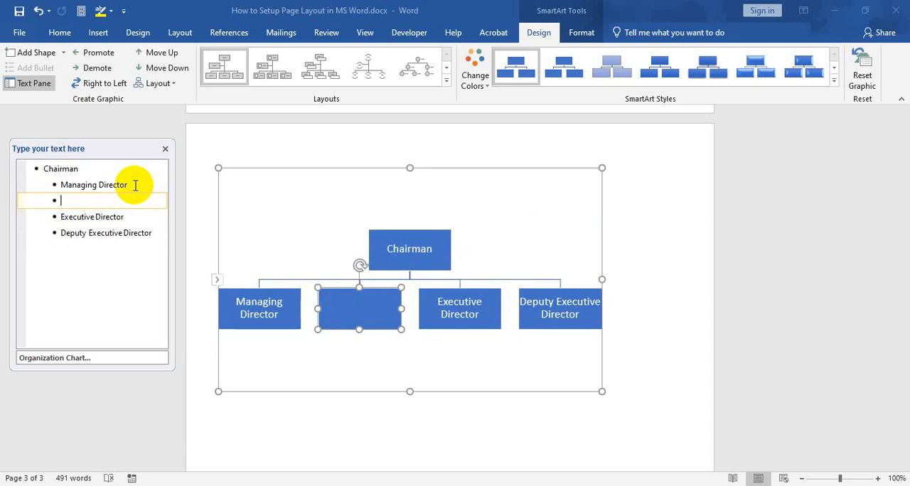
text(General Manager - )
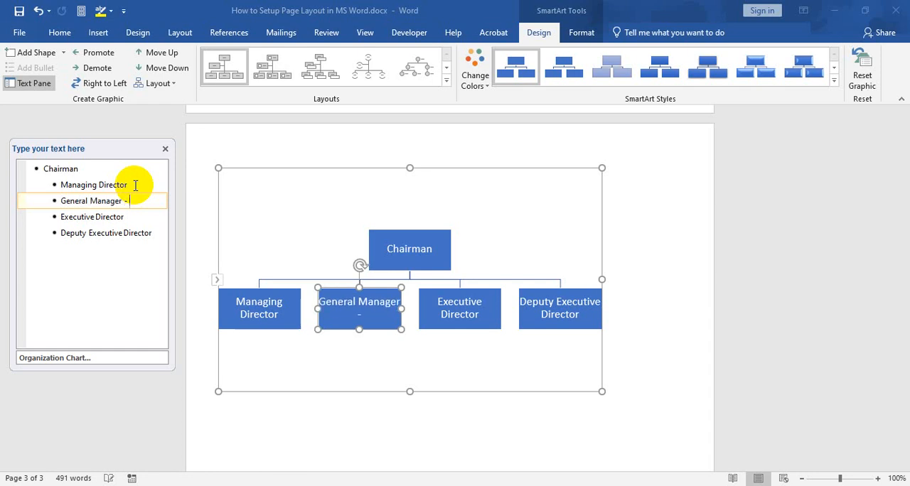
text(Operations)
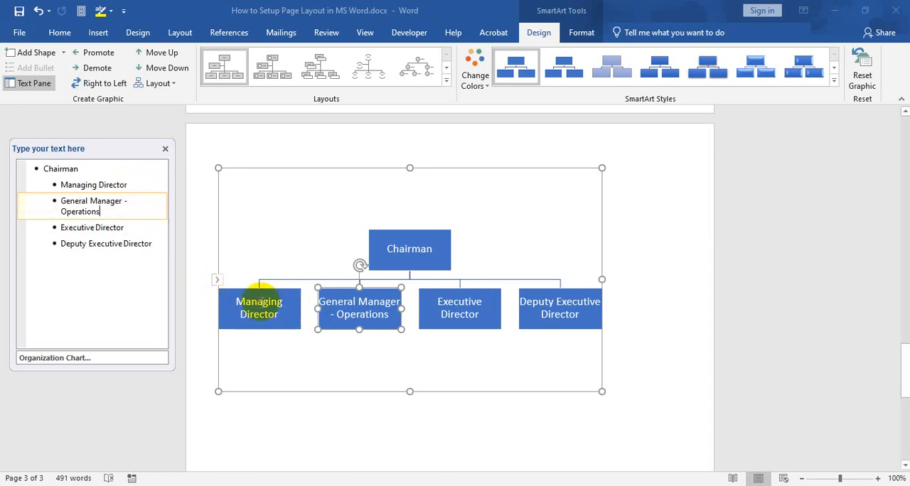
click(376, 326)
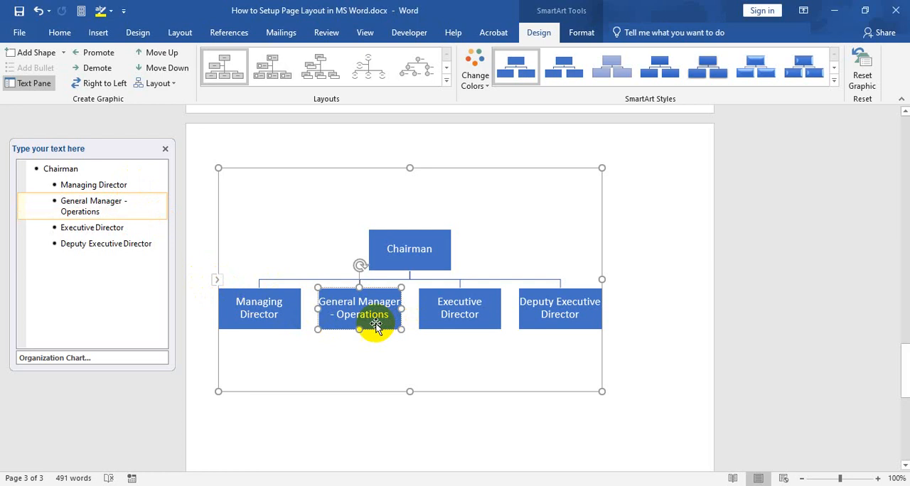
click(62, 201)
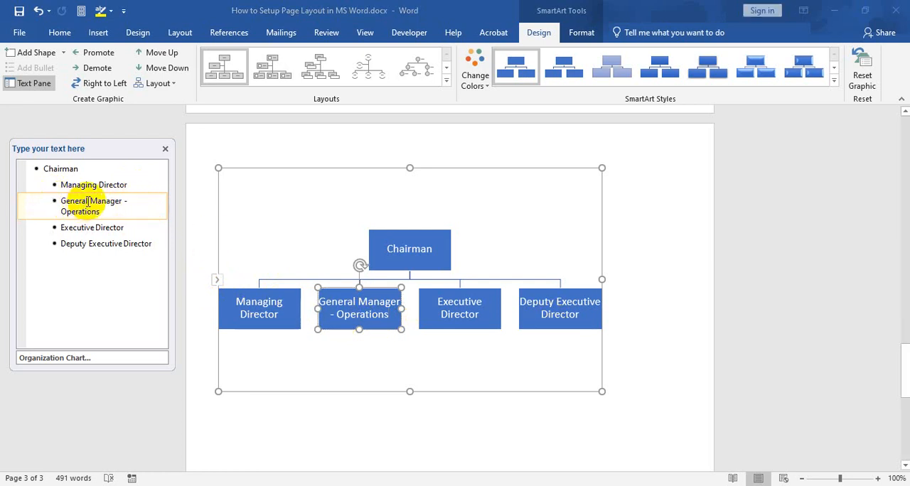
key(Tab)
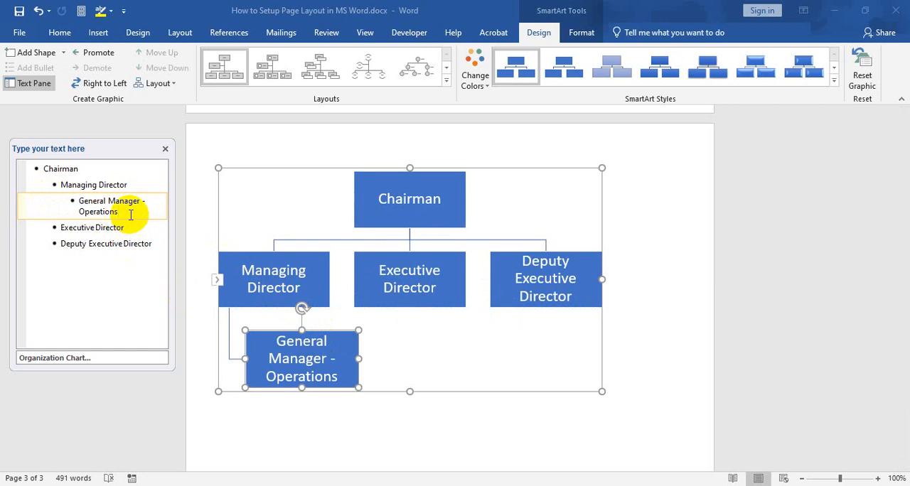
Add General Manager - Admin under Managing Director, at the same level as General Manager - Operations
key(Return)
text(Genral)
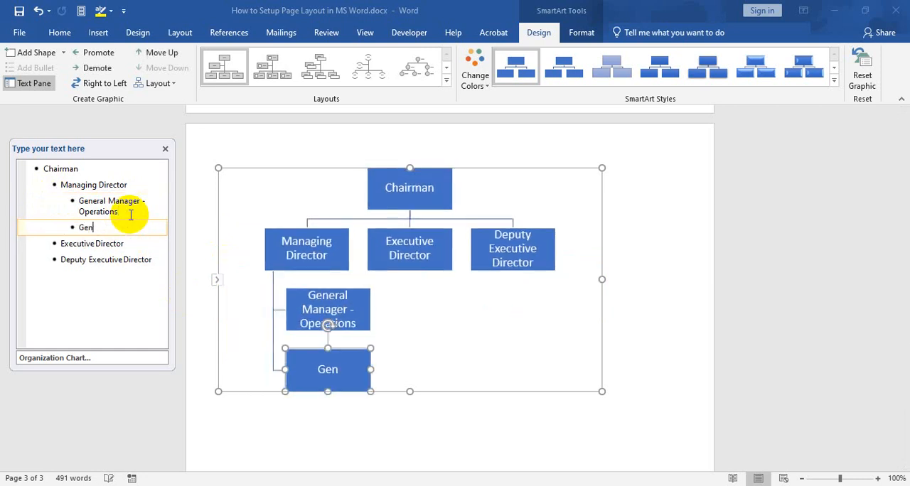
key(BackSpace)
key(BackSpace)
key(BackSpace)
text(eral Man)
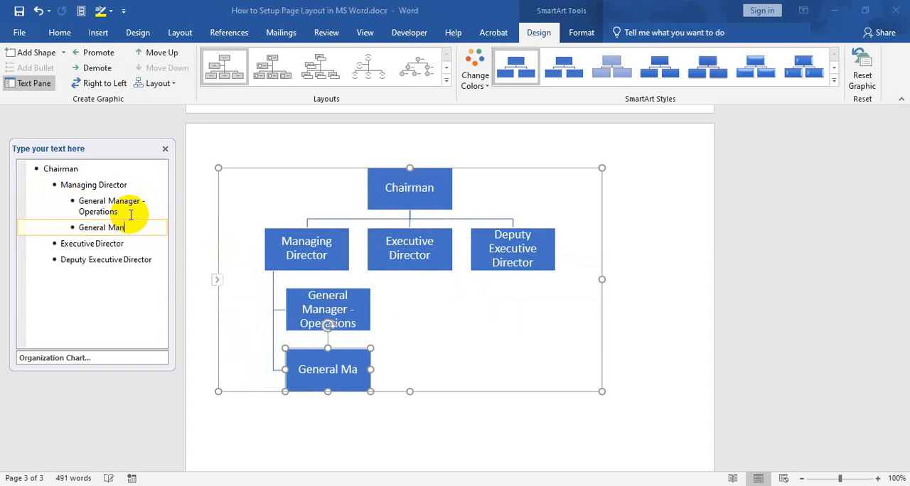
text(ager - Admin)
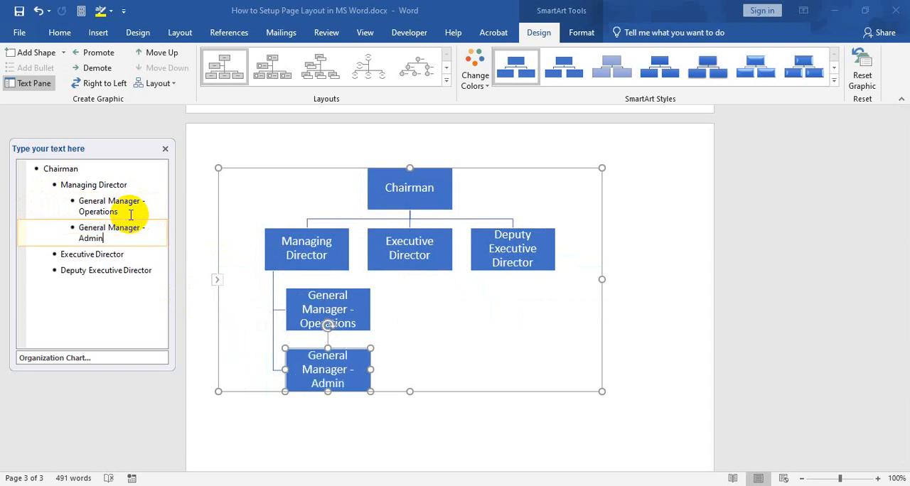
Add General Manager - HR as the third subordinate entry under Managing Director
key(Return)
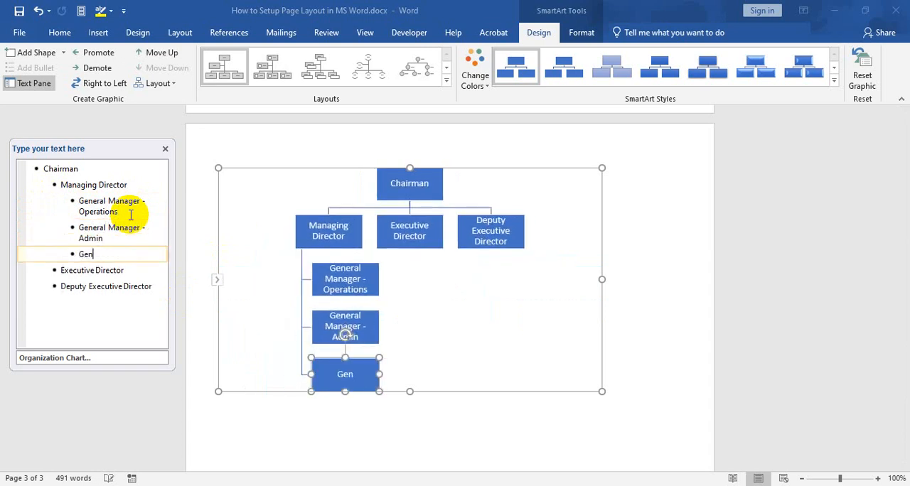
text(Genr)
key(BackSpace)
text(eral Man)
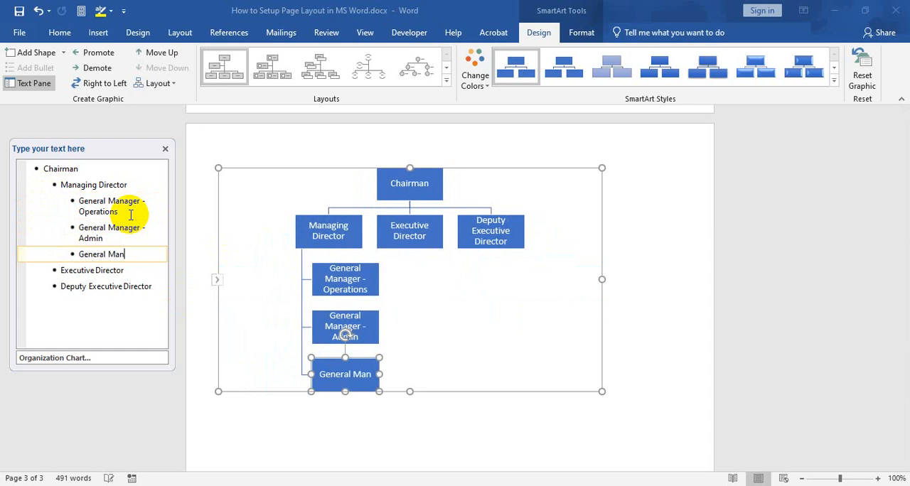
text(ager - )
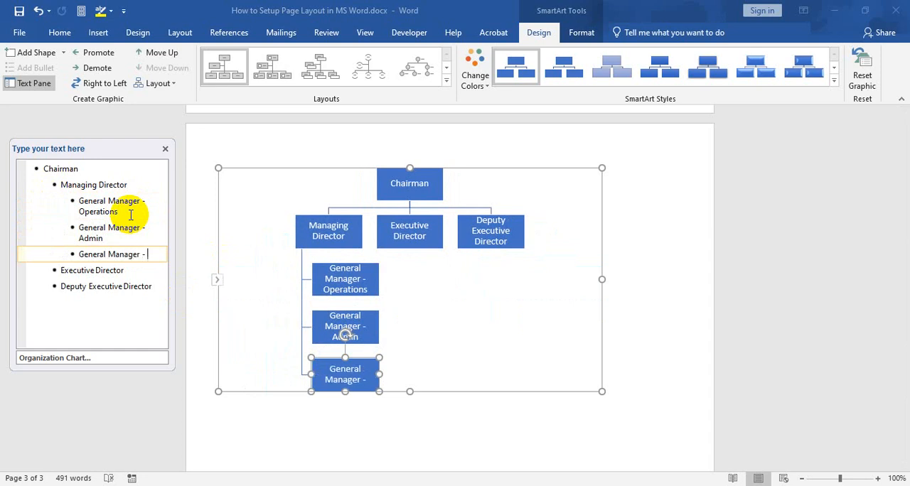
text(HR)
Add General Manager - Marketing as the fourth subordinate entry under Managing Director
key(Return)
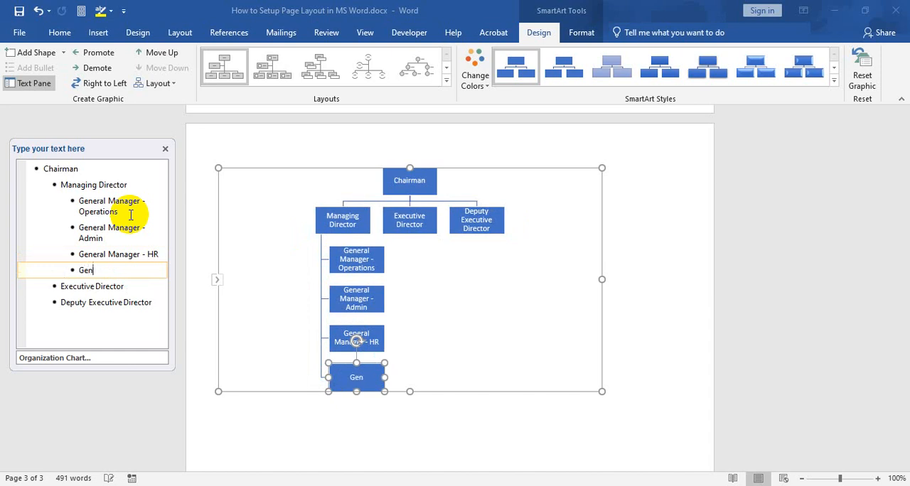
text(General Manager - )
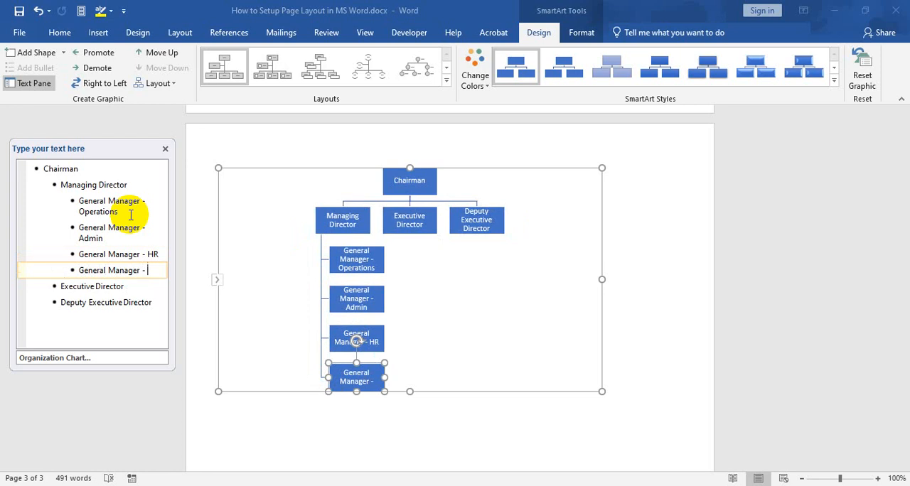
text(Marketing)
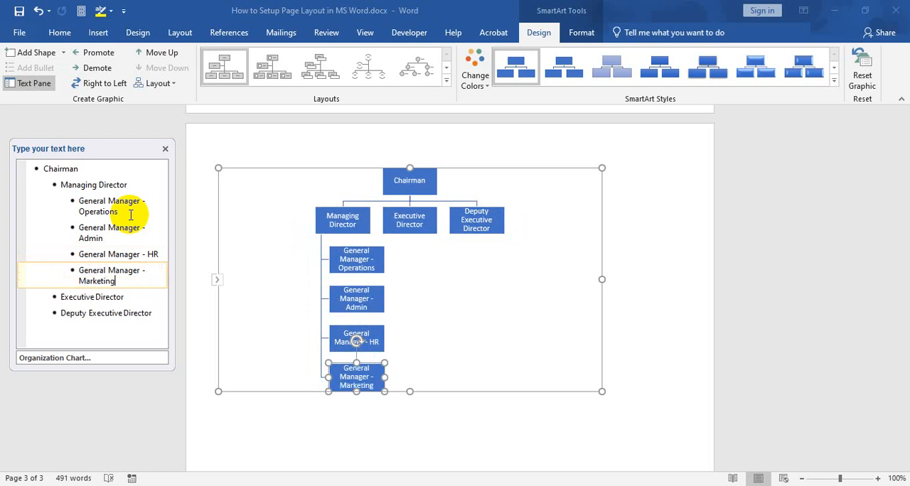
Add General Manager - Supply Chain as a subordinate entry one level below Executive Director
click(131, 297)
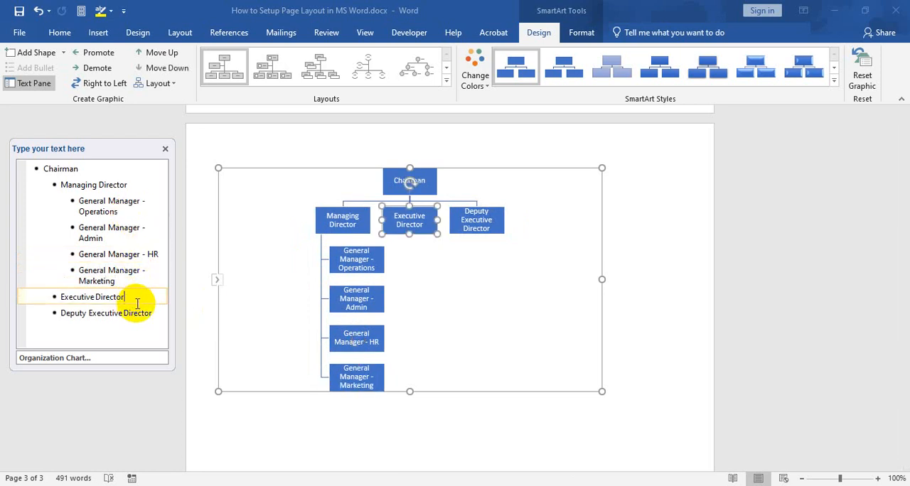
key(Return)
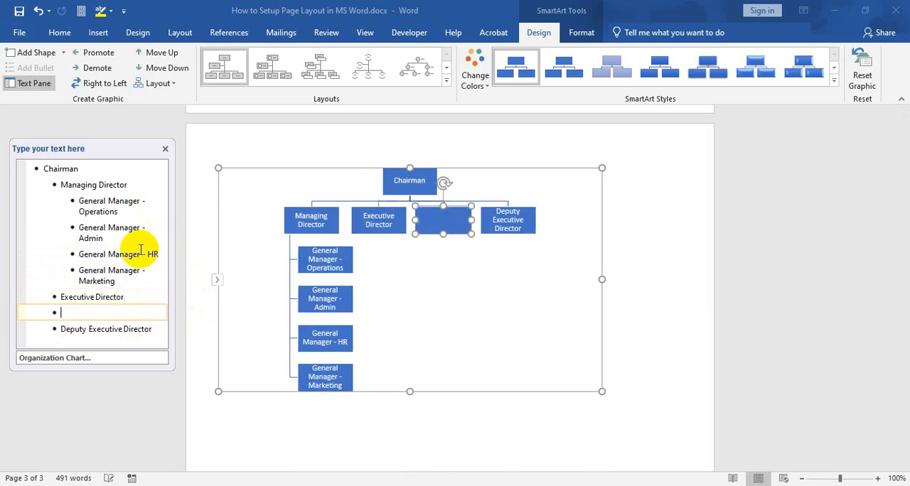
key(Tab)
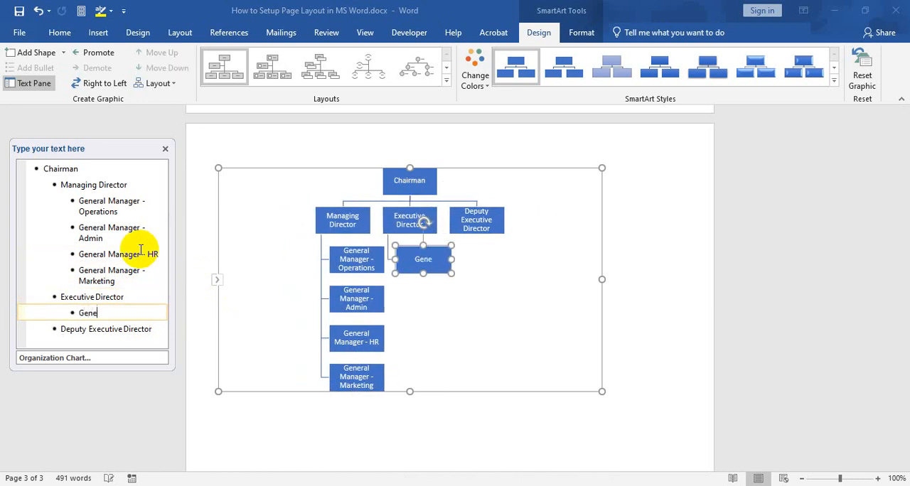
text(General Manager )
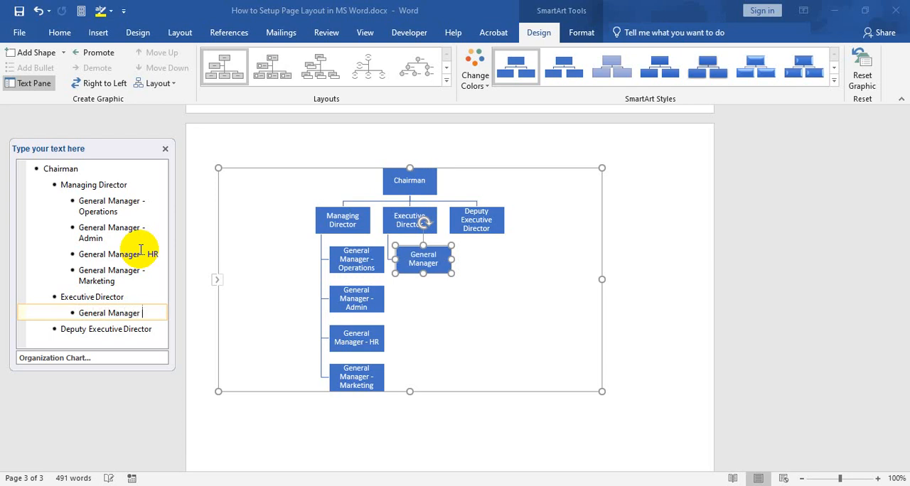
text(- Supply )
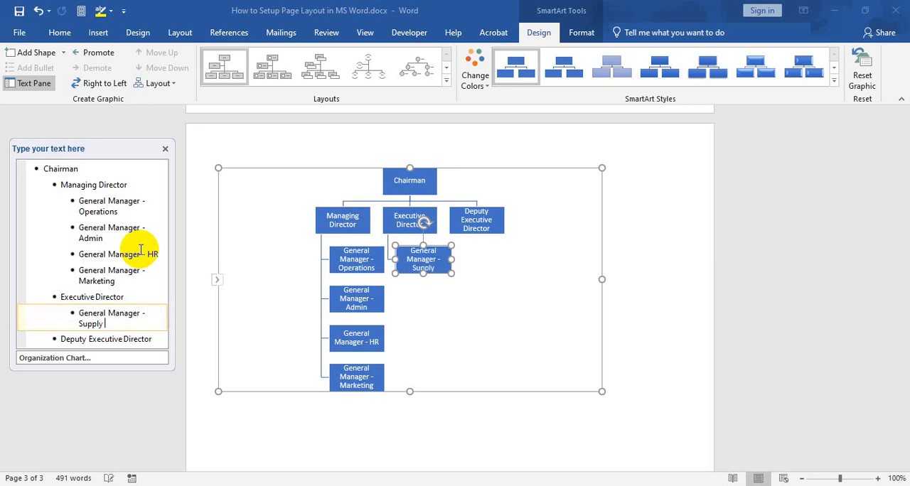
text(Chain)
key(Return)
text(G)
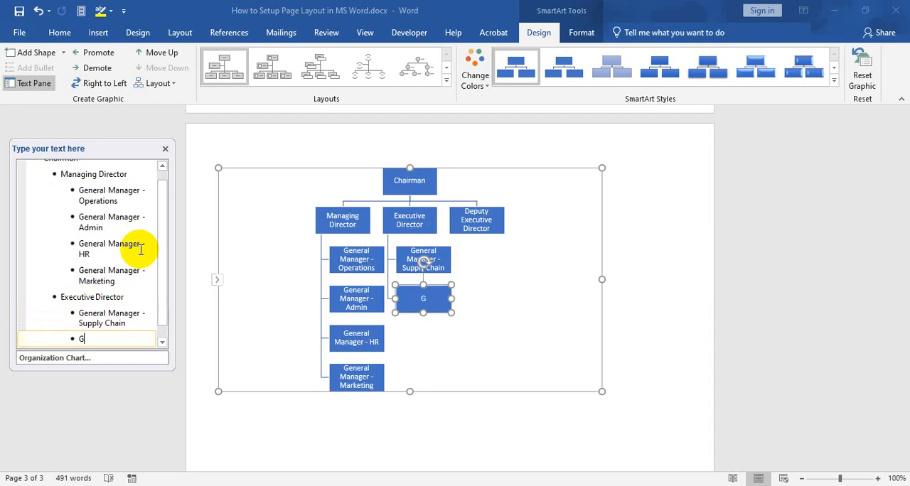
key(BackSpace)
key(BackSpace)
key(BackSpace)
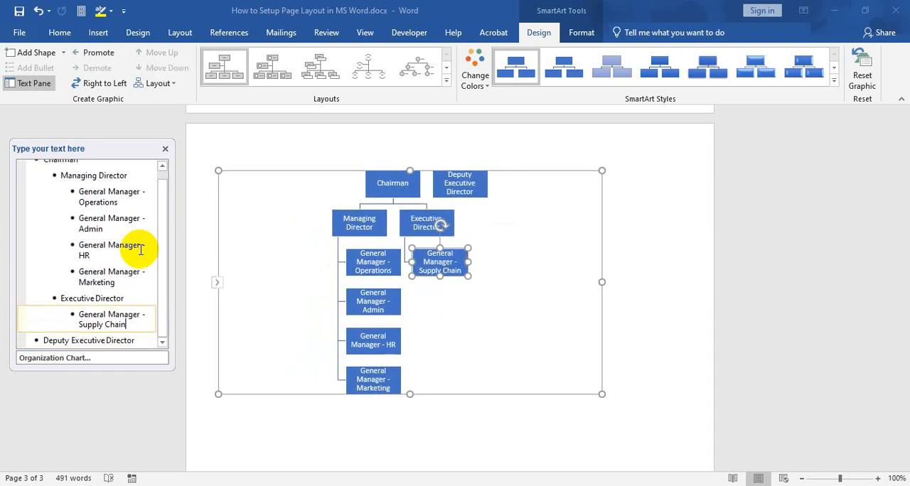
Add General Manager - IT as a subordinate entry one level below Deputy Executive Director
click(146, 340)
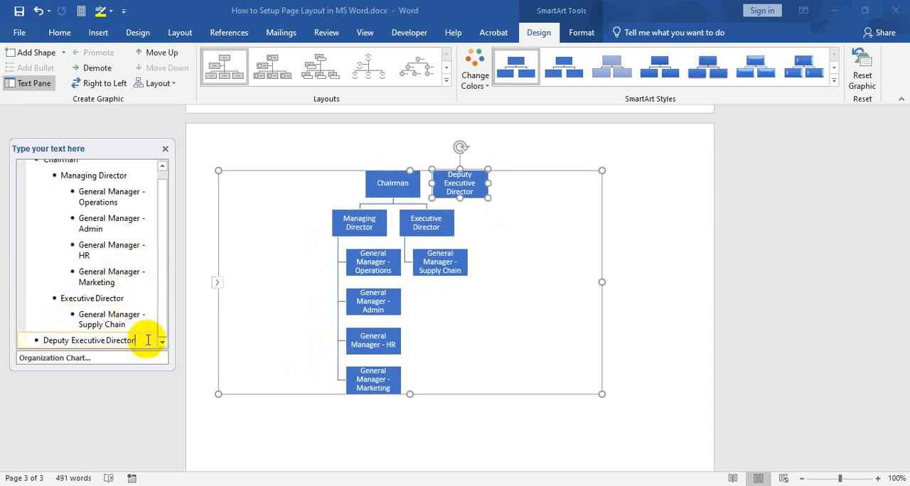
key(Return)
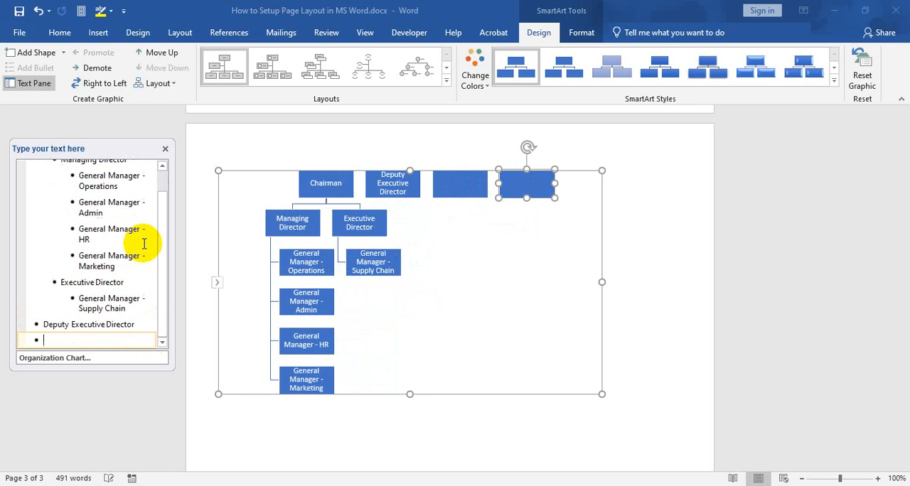
key(Tab)
text(Gener)
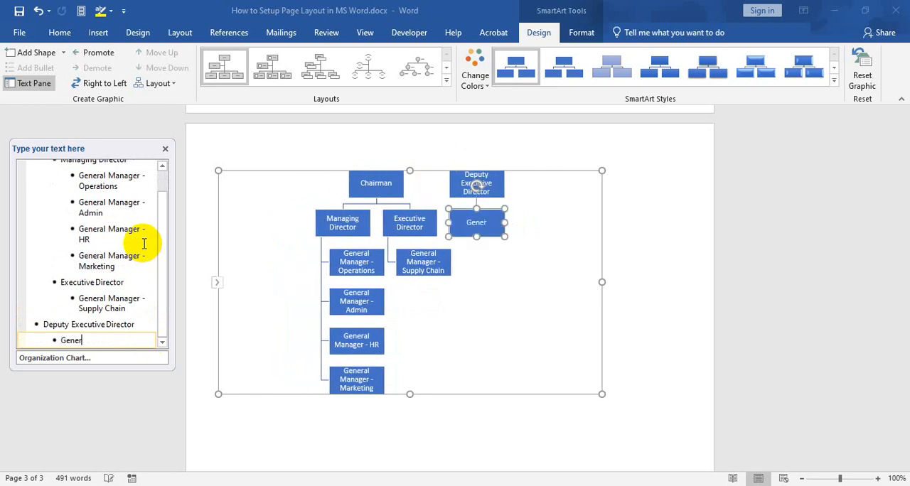
text(al Manager )
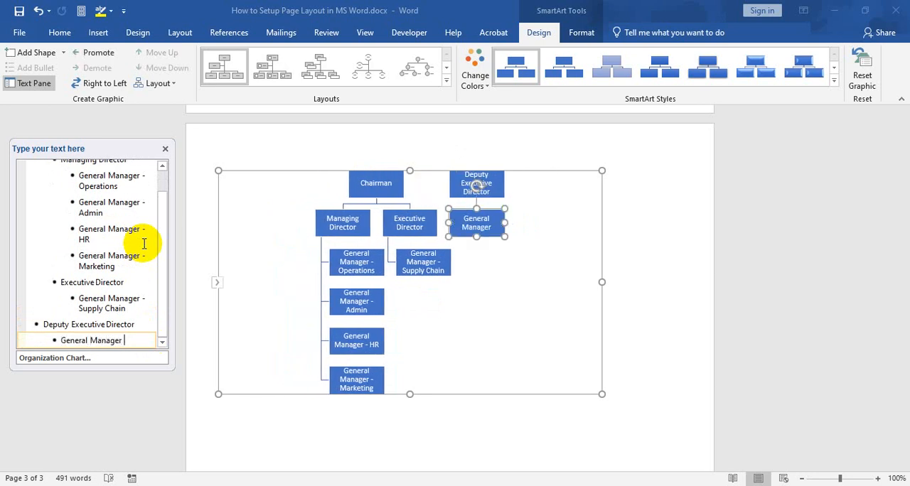
text(- IT)
Add General Manager - Corporate Affairs under Deputy Executive Director, at the same level as General Manager - IT
key(Return)
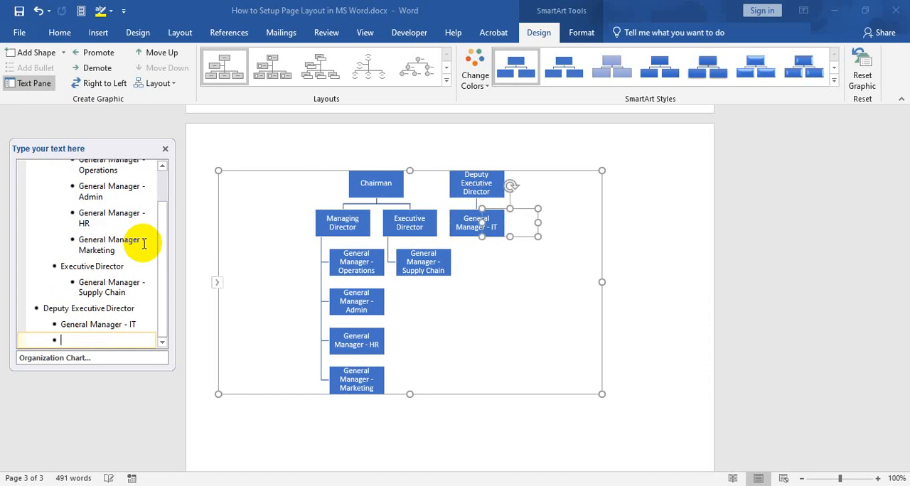
text(General )
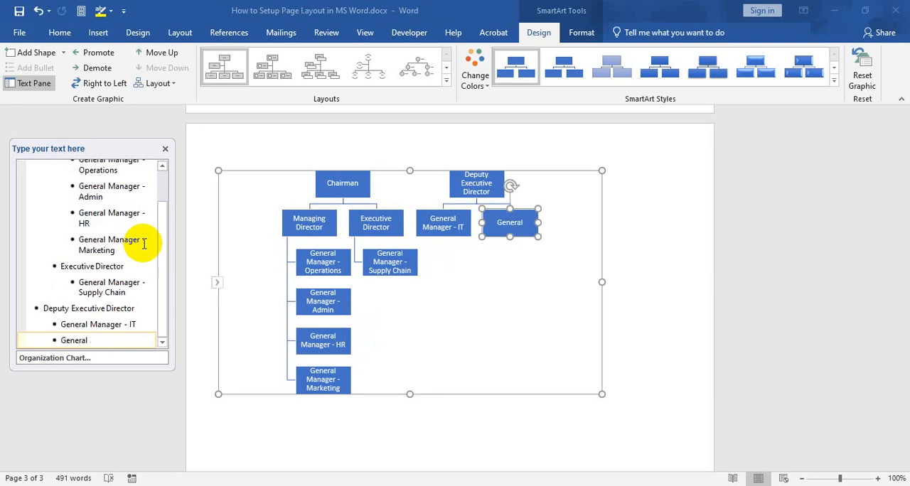
text(Manager)
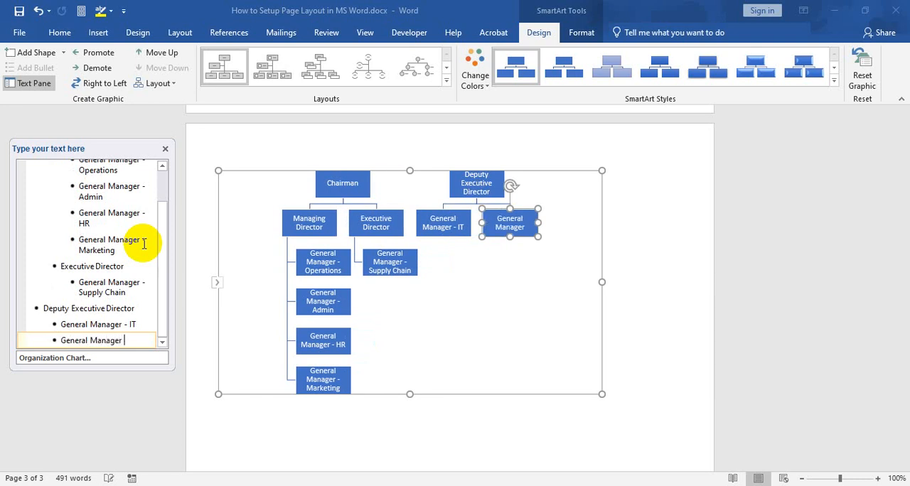
text( - Corporate )
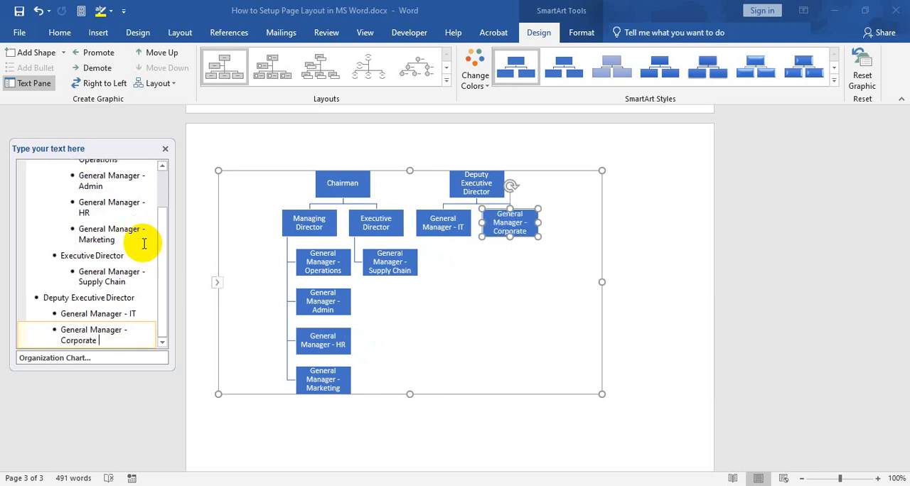
text(Affairs)
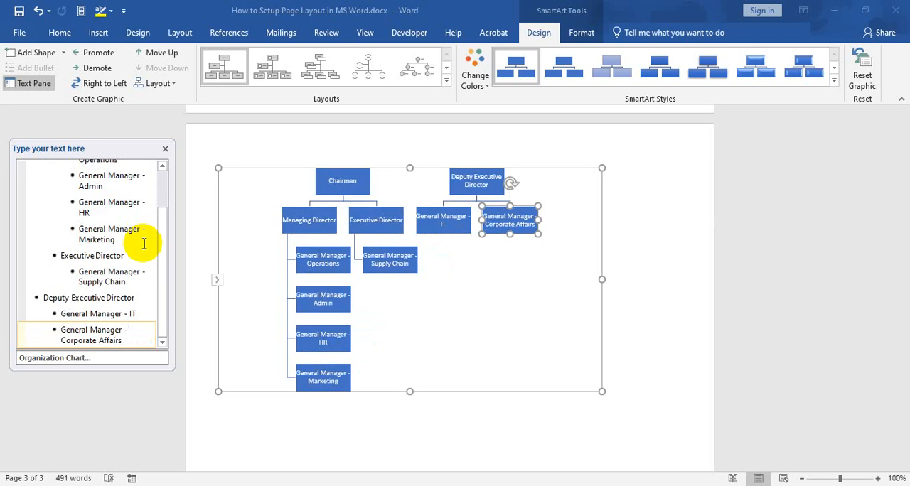
Add General Manager - Distribution as the third subordinate entry under Deputy Executive Director
key(Return)
text(General)
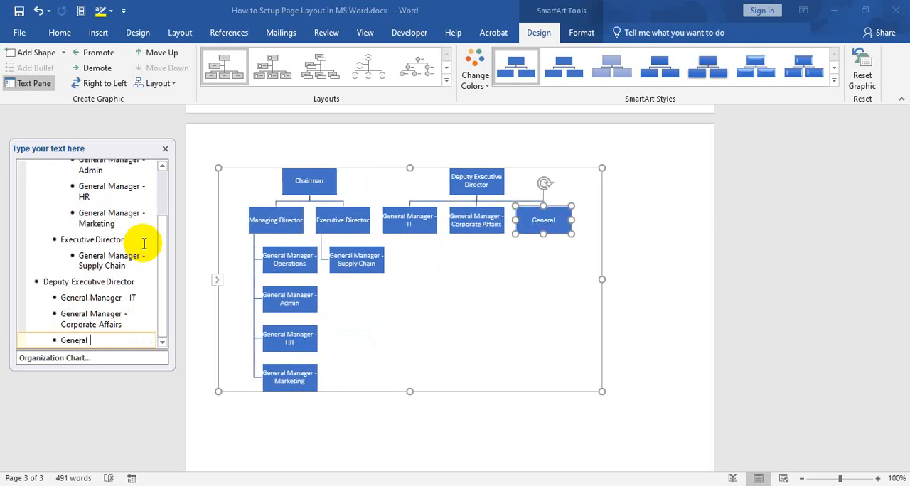
text( A)
key(BackSpace)
text(manag)
key(BackSpace)
key(BackSpace)
key(BackSpace)
key(BackSpace)
key(BackSpace)
text(Manager - Distrib)
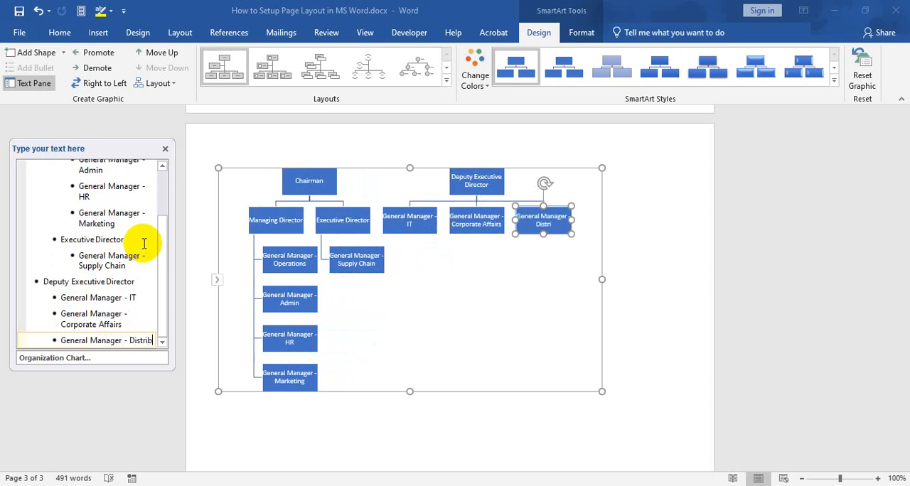
text(ution)
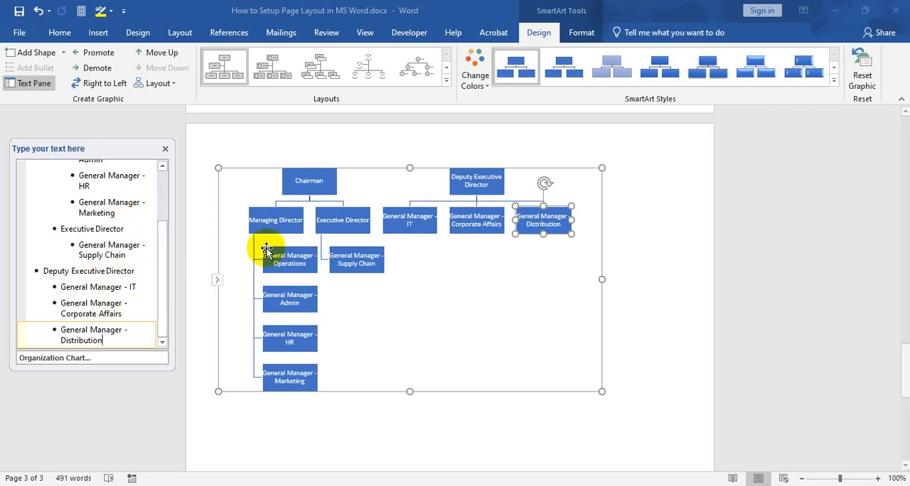
Enlarge the organization chart's frame by widening it toward the page's right edge and extending its lower edge downward
click(114, 255)
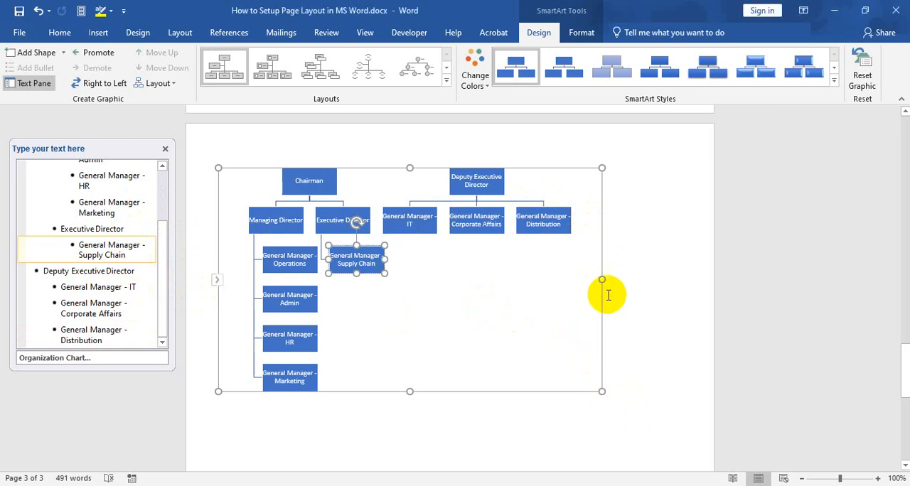
drag(604, 280, 676, 289)
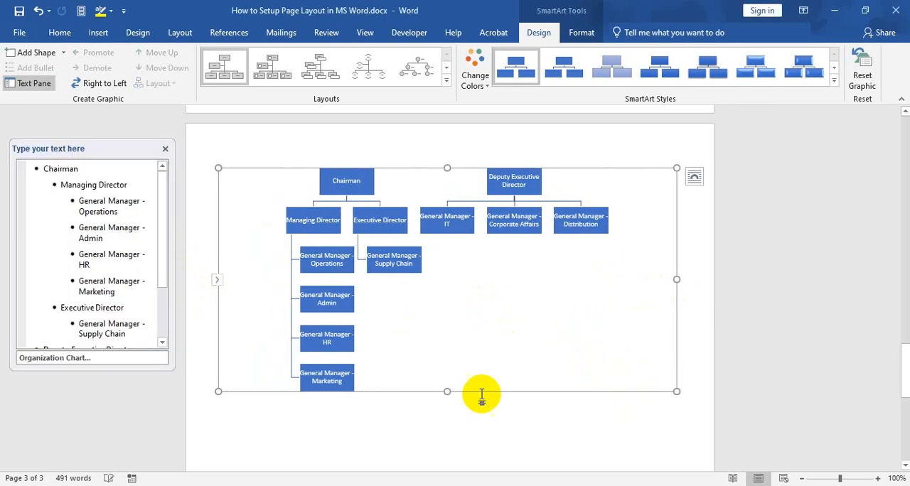
scroll(462, 377, down, 3)
drag(447, 306, 463, 426)
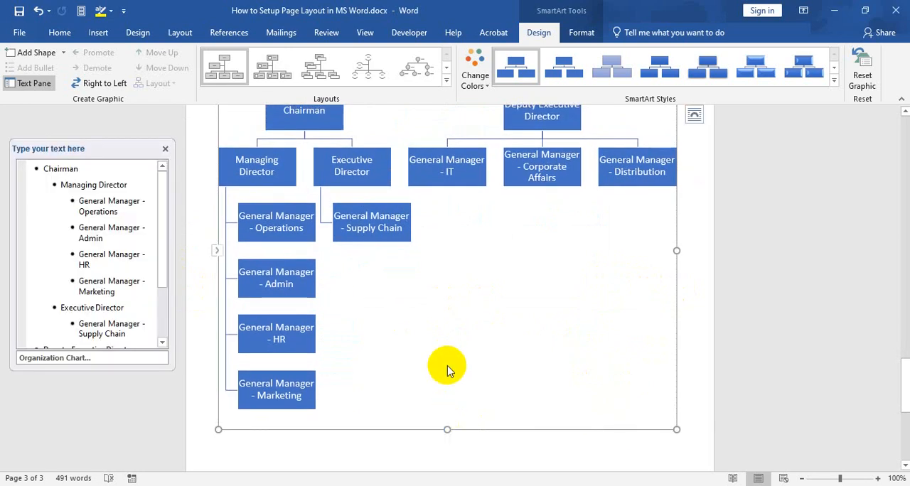
scroll(447, 367, up, 3)
scroll(426, 356, down, 2)
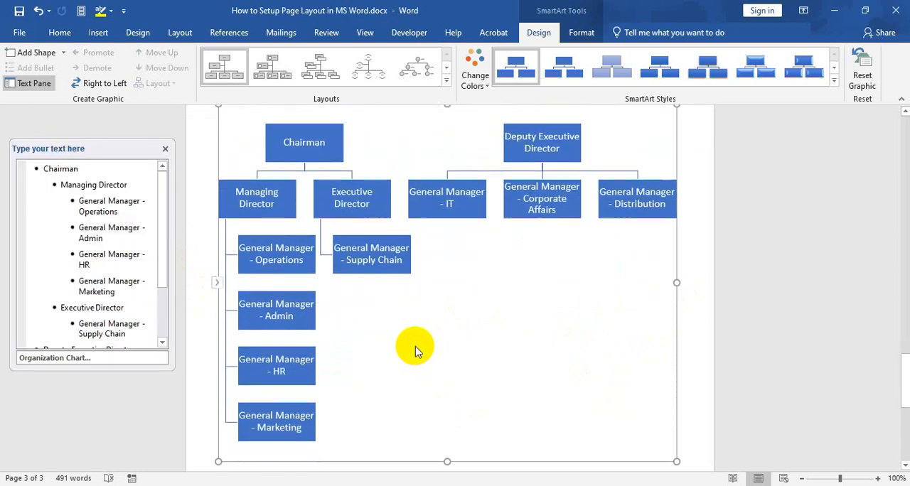
Add DGM and AGM as subordinate entries one level below General Manager - Operations
click(128, 211)
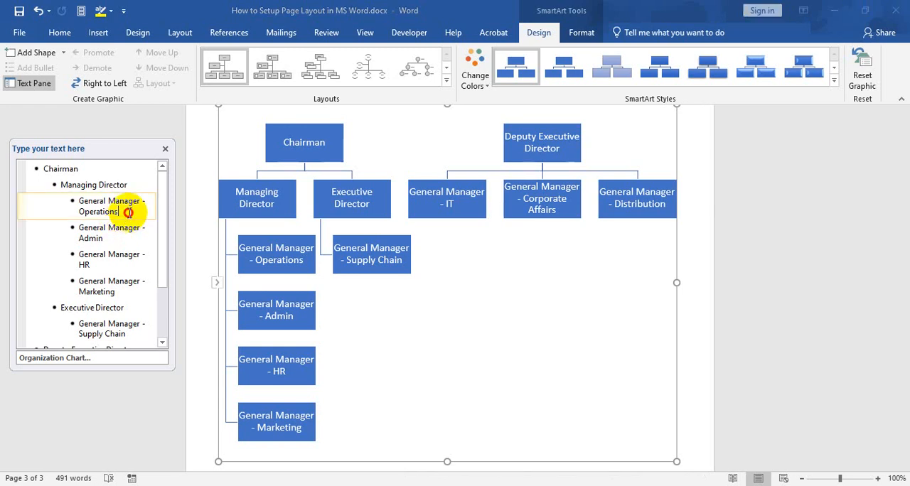
key(Return)
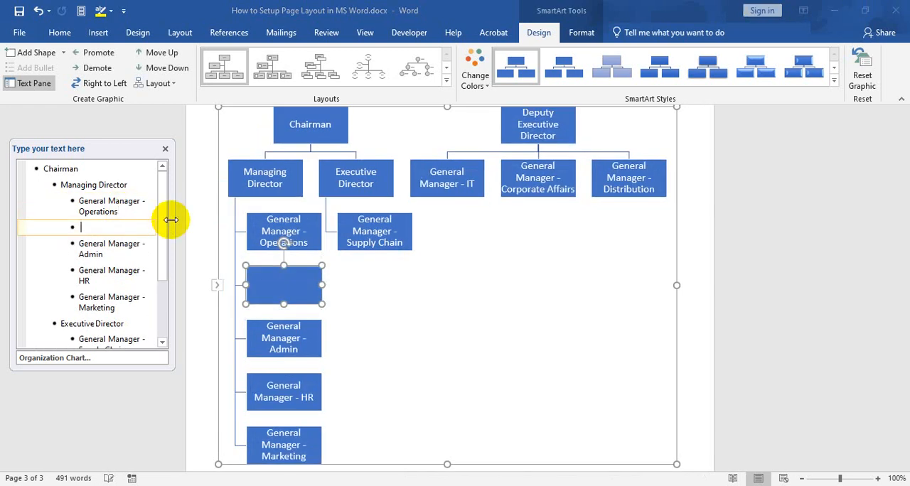
key(Tab)
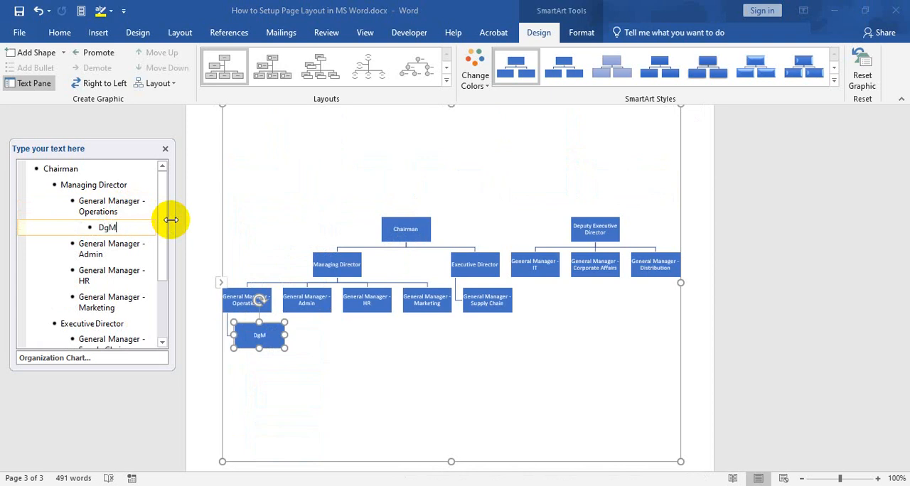
key(Return)
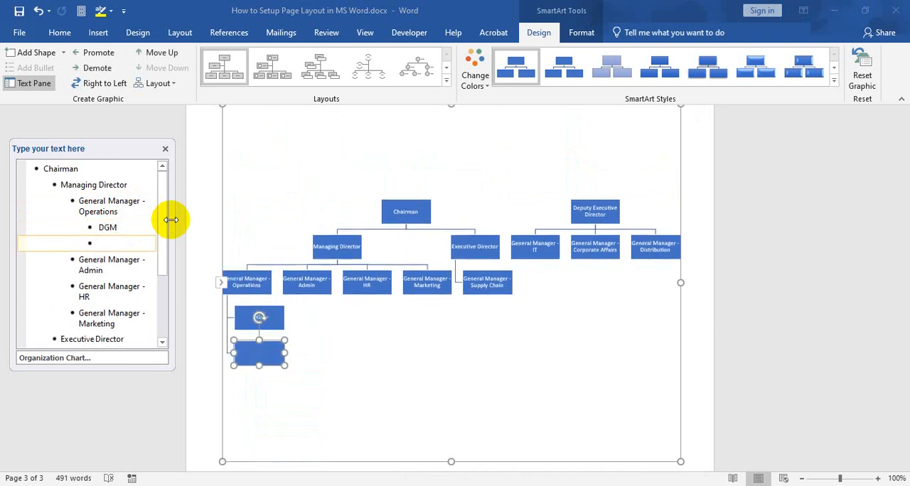
text(AGM)
Add two Manager entries after AGM, at the same level under General Manager - Operations
key(Return)
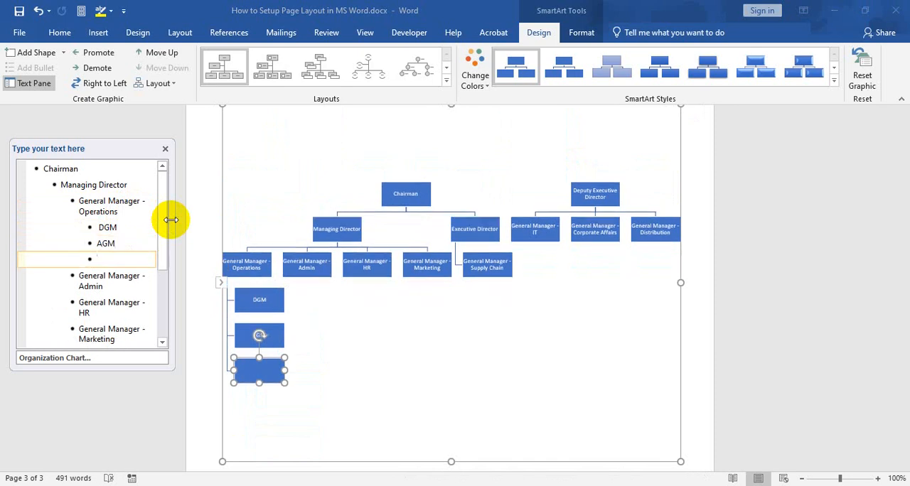
text(Manager)
key(Return)
text(M)
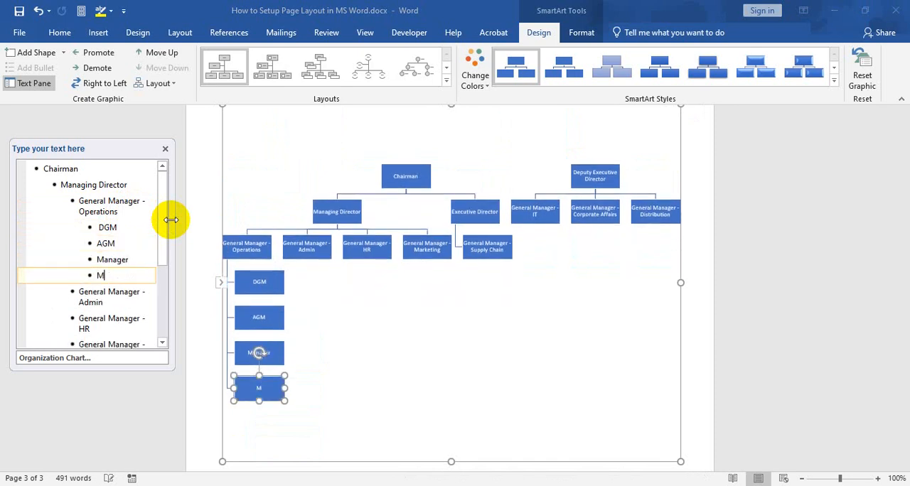
text(anager)
Add two Assistant Manager entries after the Manager entries under General Manager - Operations, leaving no empty entry behind them
key(Return)
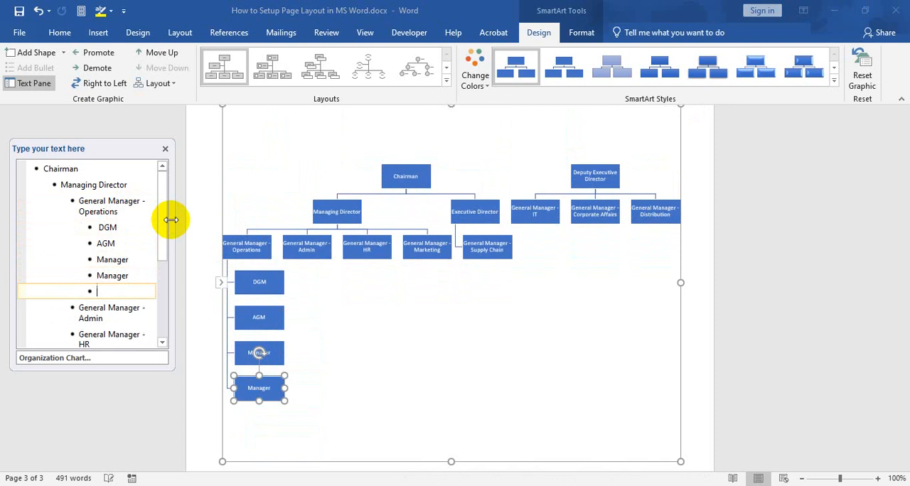
text(Assistan)
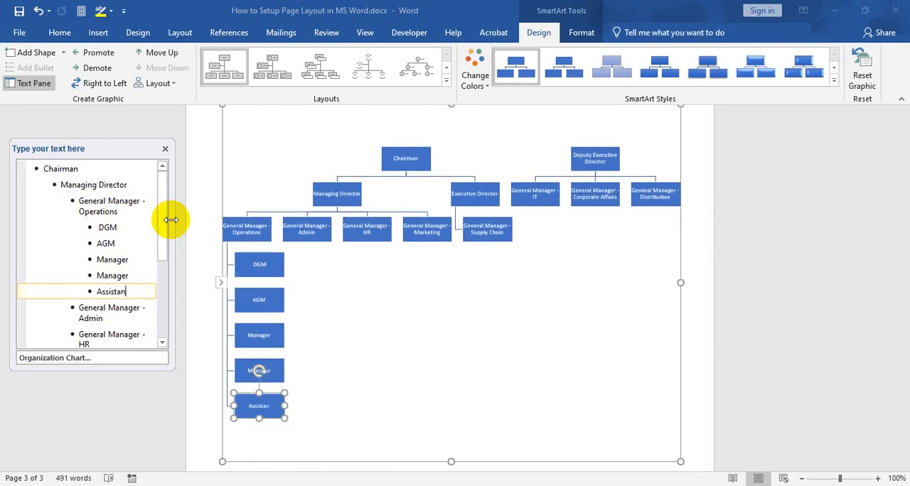
text(t Manage)
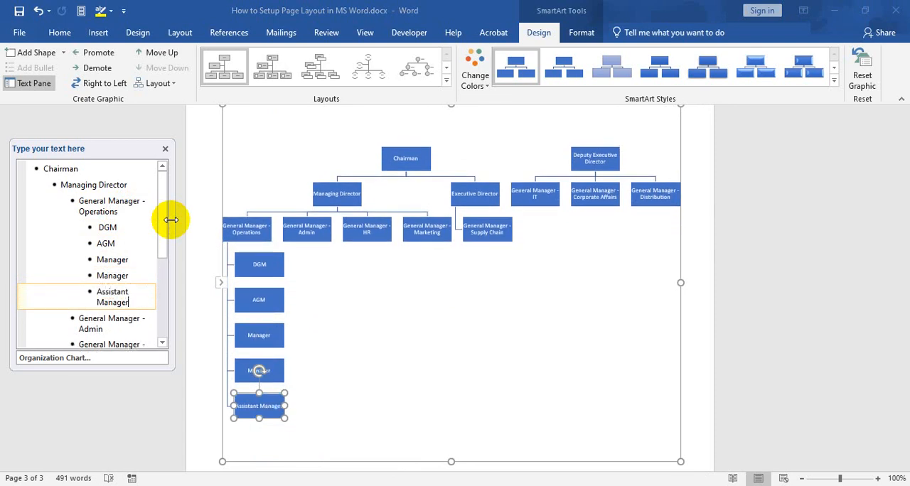
text(r)
key(Return)
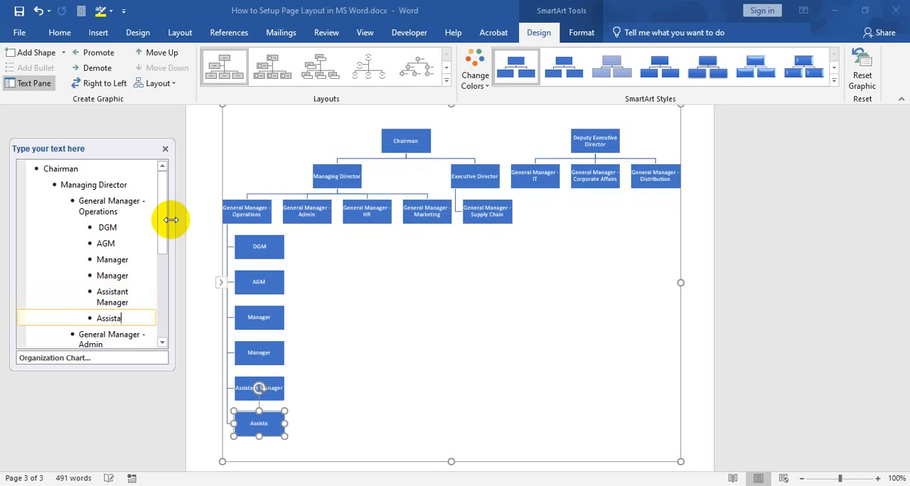
text(Assistant Manager)
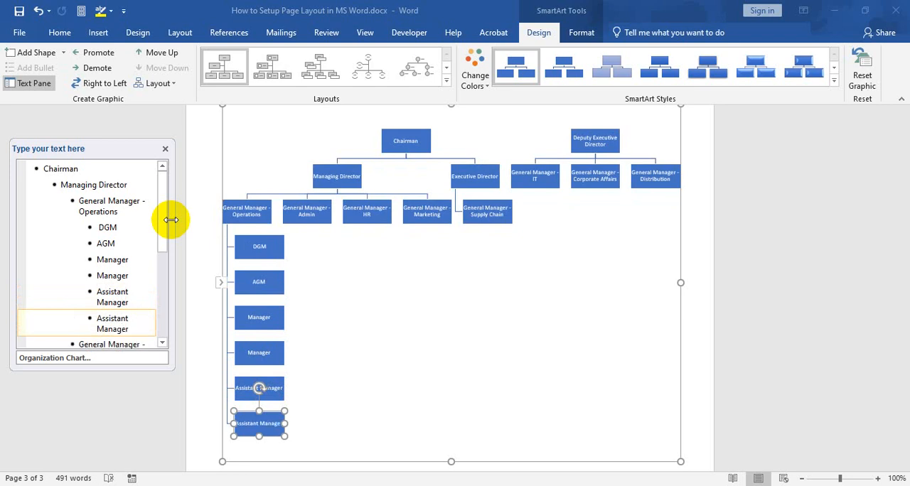
key(Return)
key(BackSpace)
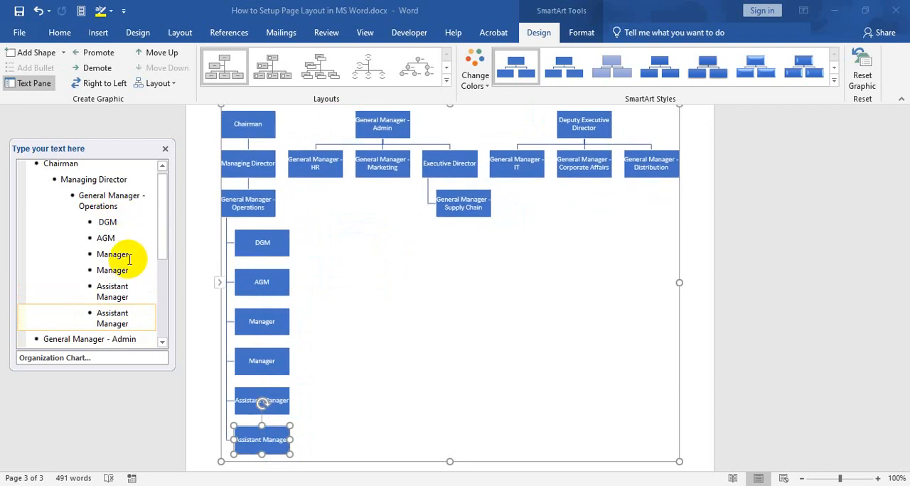
Add DGM as a subordinate entry one level below General Manager - HR
scroll(356, 263, up, 1)
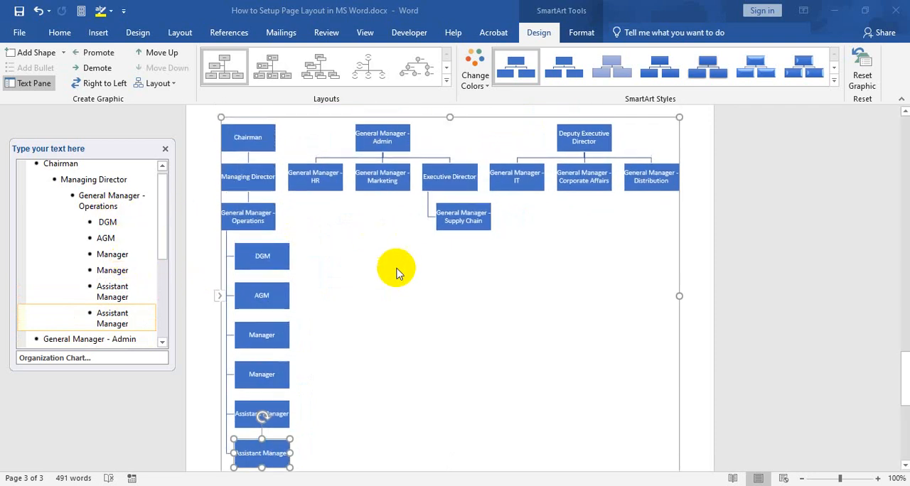
scroll(395, 267, down, 3)
scroll(384, 255, up, 2)
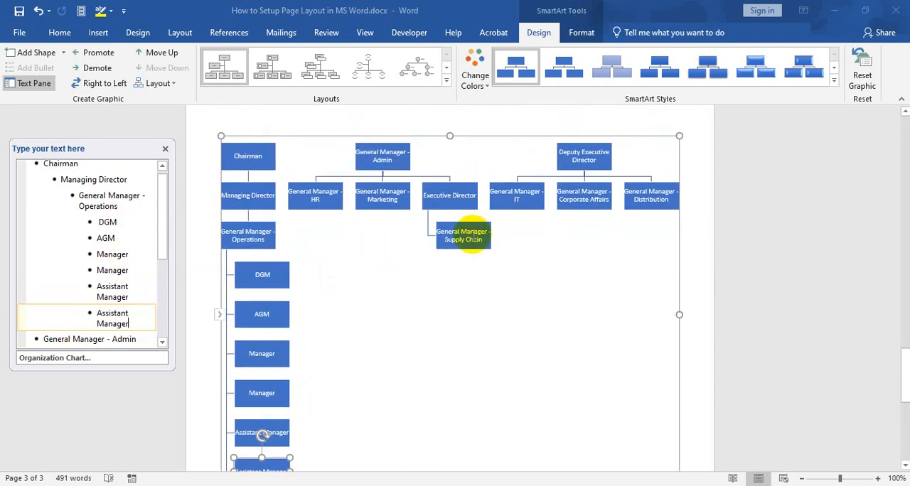
scroll(473, 235, down, 2)
scroll(136, 220, down, 2)
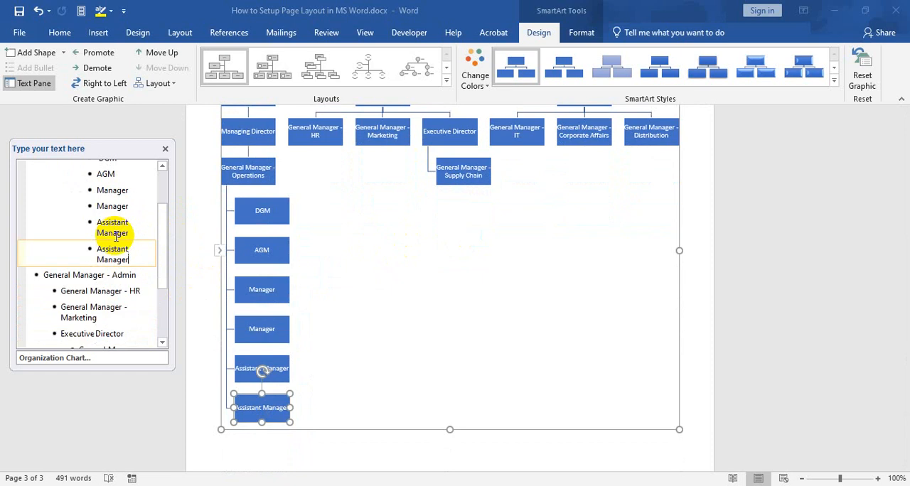
click(144, 292)
scroll(152, 240, down, 1)
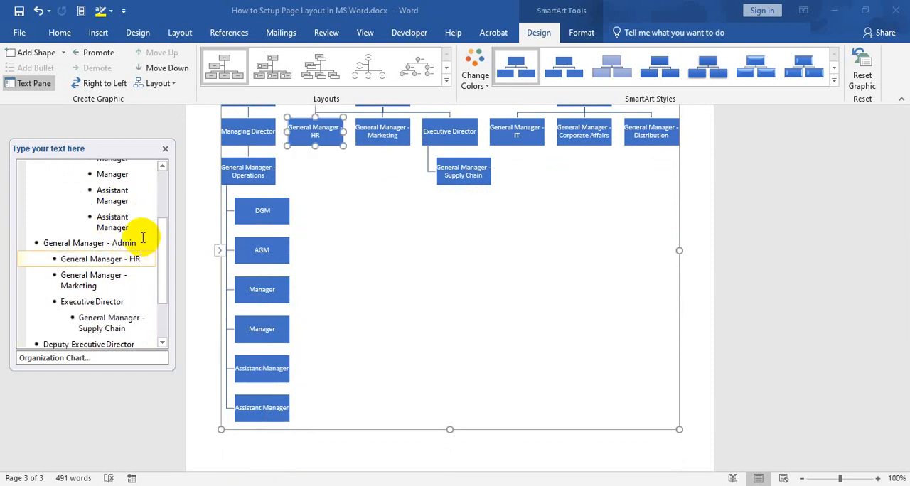
key(Return)
key(Tab)
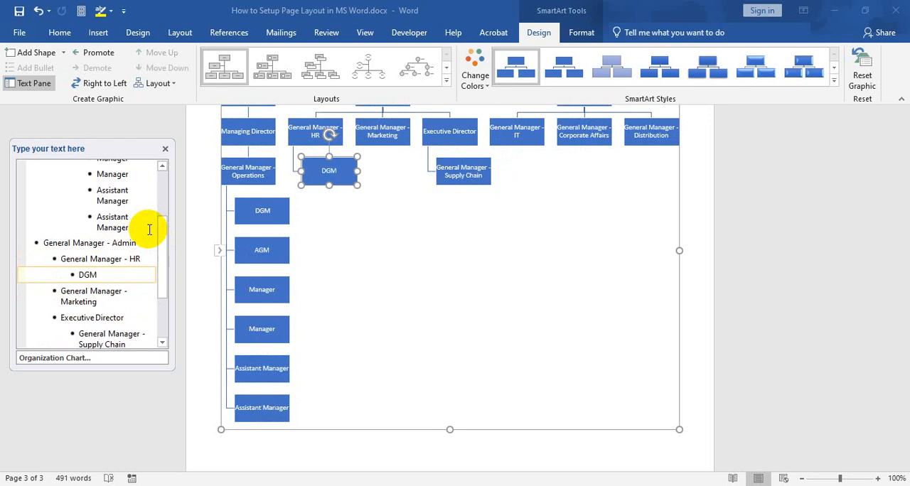
Add AGM after DGM at the same level under General Manager - HR, leaving no empty entry behind it
key(Return)
text(AgM)
key(Return)
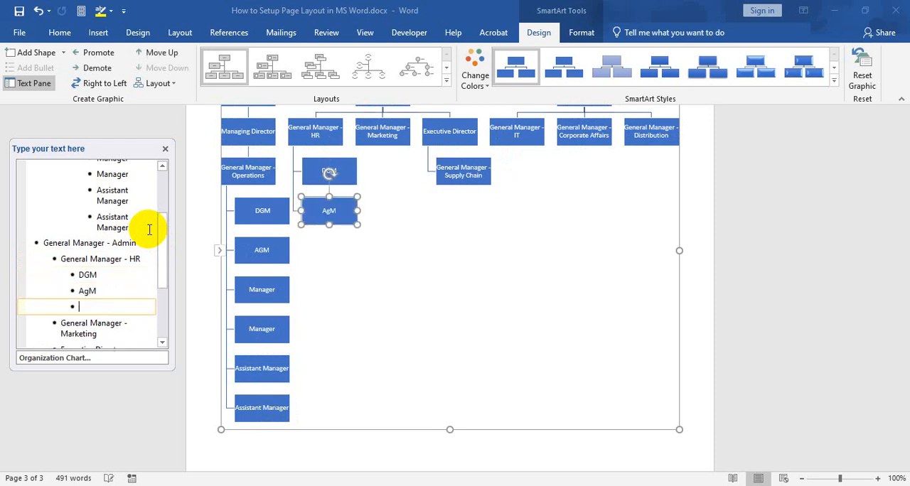
key(BackSpace)
key(BackSpace)
key(BackSpace)
key(BackSpace)
key(BackSpace)
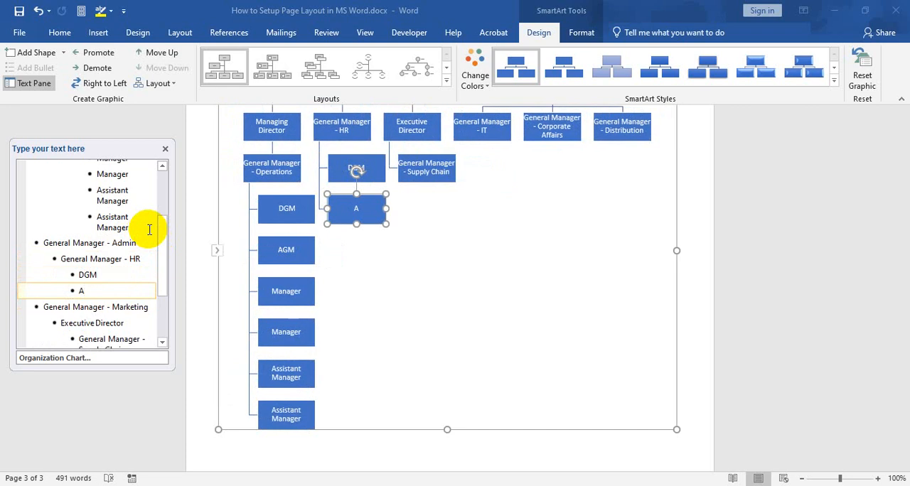
text(GM)
Add Manager and Assistant Manager entries after AGM, at the same level under General Manager - HR
key(Return)
text(Manager)
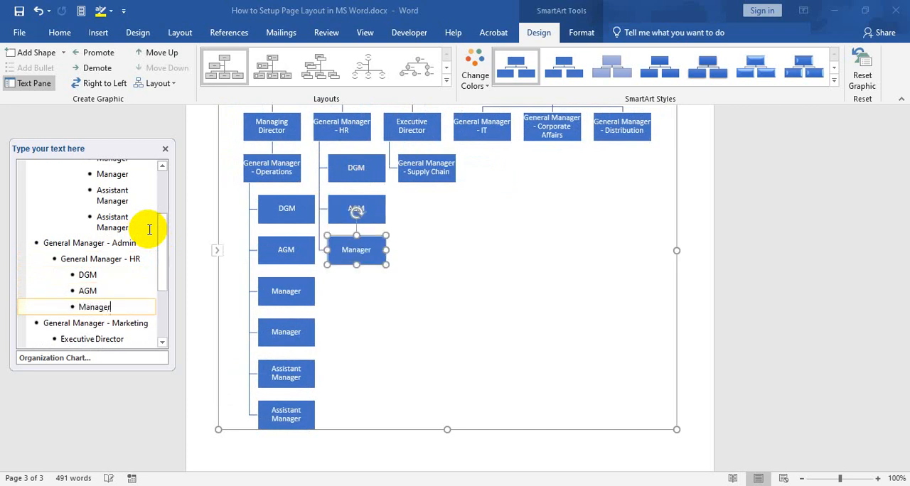
key(Return)
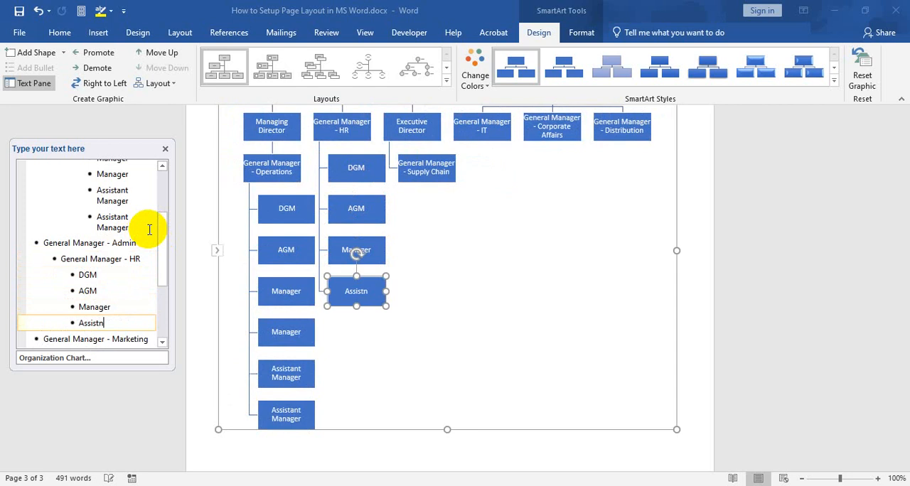
text(Assistant Manager)
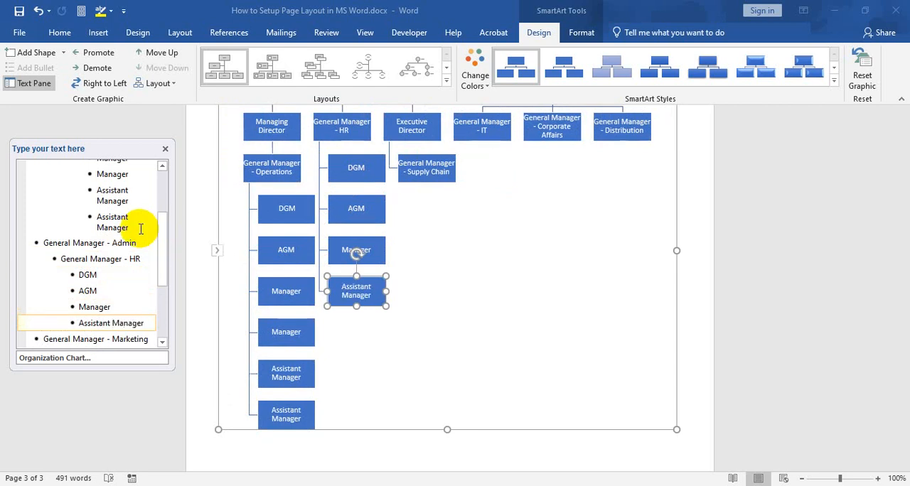
Copy the DGM, AGM, Manager and Assistant Manager entries from General Manager - HR to one level below General Manager - Supply Chain
scroll(92, 258, down, 2)
click(88, 215)
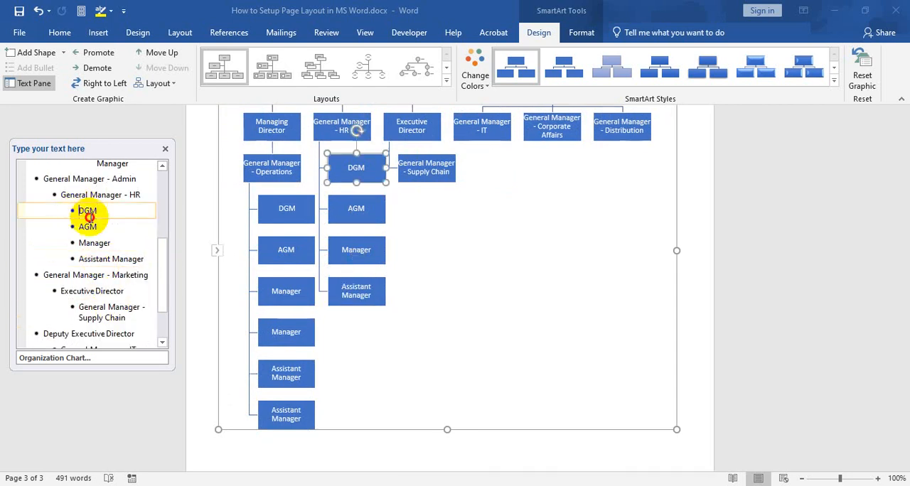
drag(88, 215, 146, 260)
key(ctrl+c)
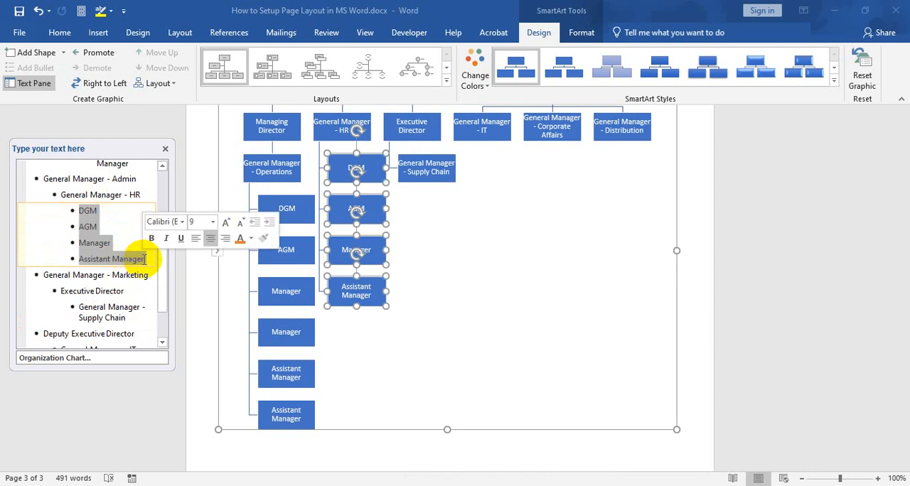
click(132, 295)
scroll(136, 289, down, 1)
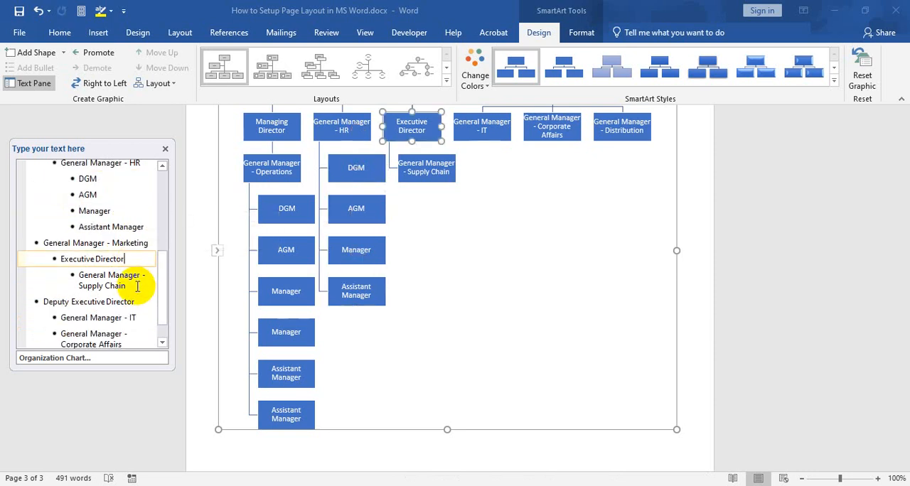
click(137, 286)
key(Return)
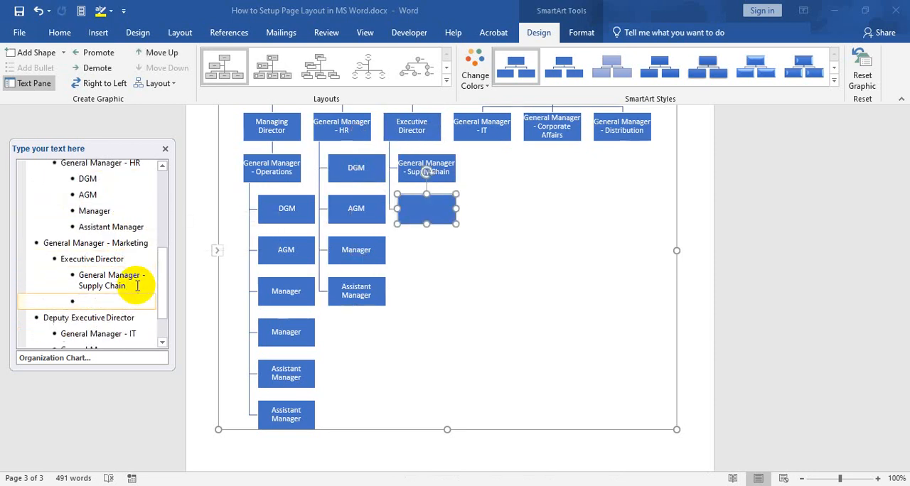
key(Tab)
key(ctrl+v)
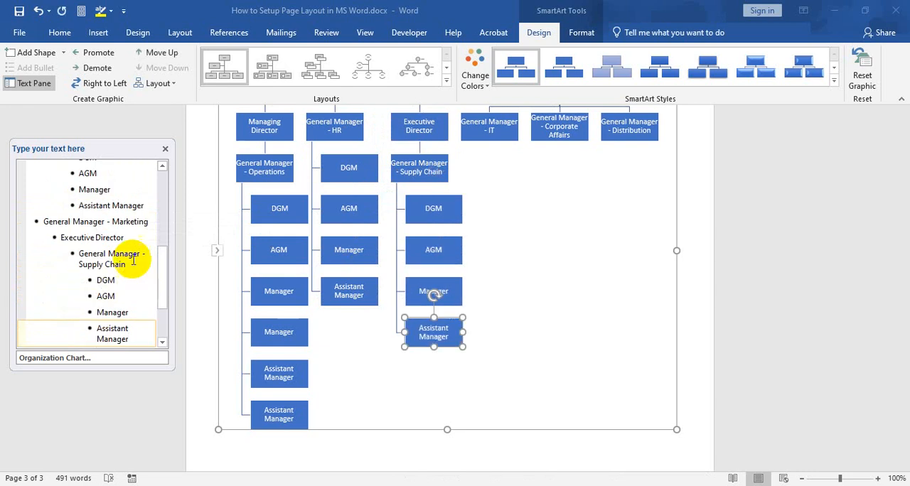
Paste the copied DGM, AGM, Manager and Assistant Manager entries one level below General Manager - IT
scroll(138, 256, down, 1)
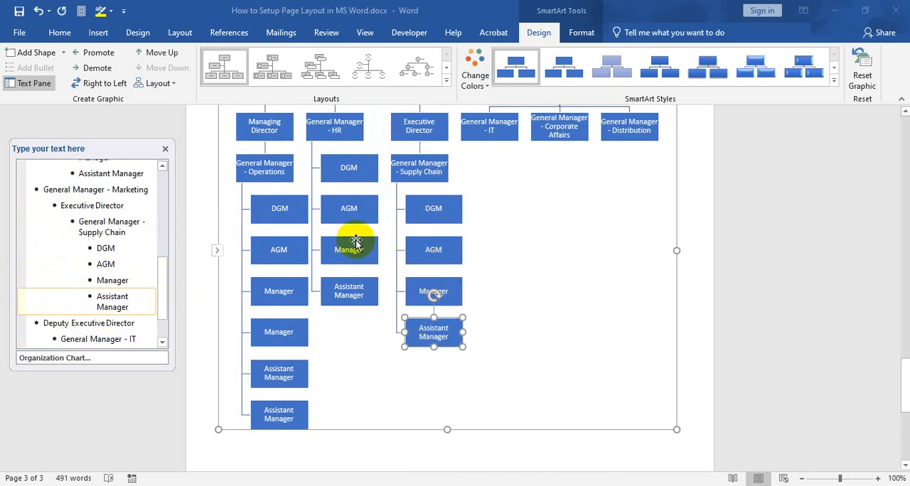
scroll(107, 270, down, 1)
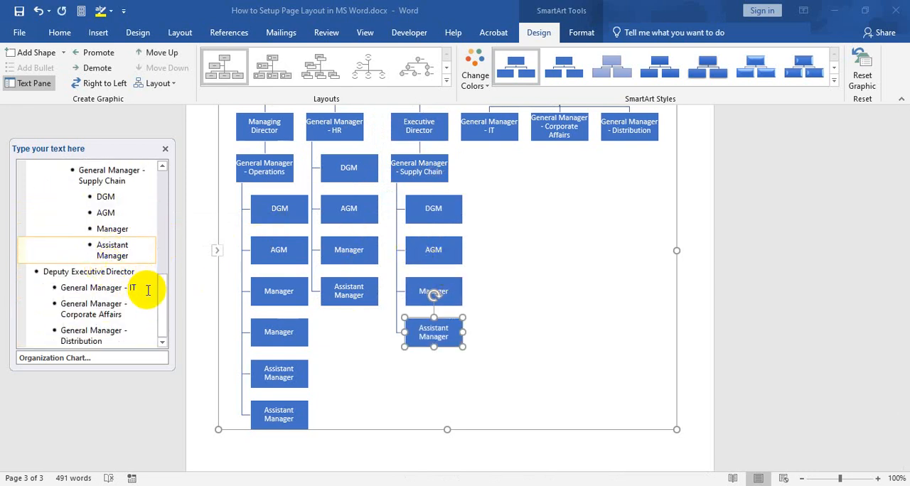
click(134, 288)
key(Return)
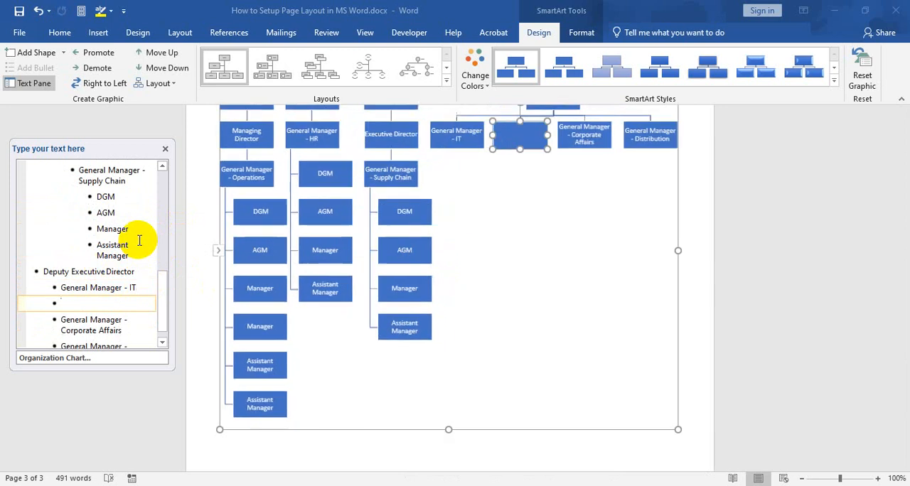
key(Tab)
key(ctrl+v)
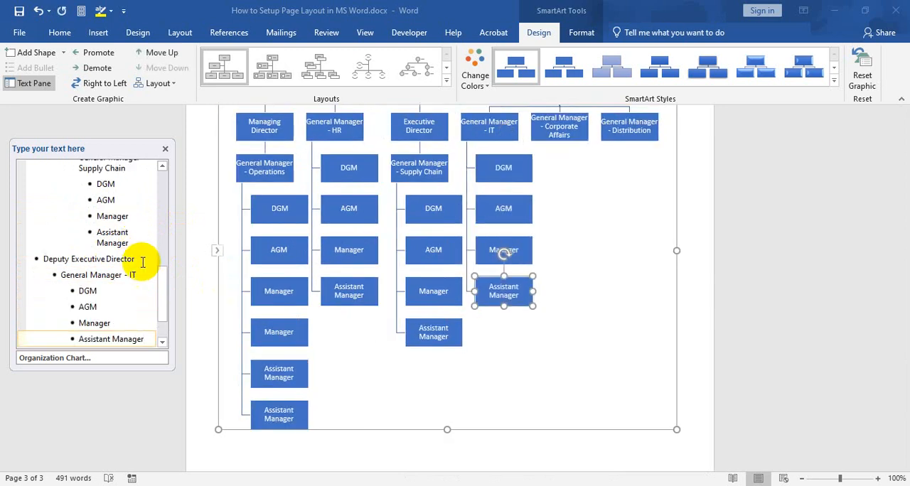
Delete the Assistant Manager entry under General Manager - IT
scroll(142, 285, down, 1)
click(81, 305)
triple_click(81, 304)
key(BackSpace)
key(BackSpace)
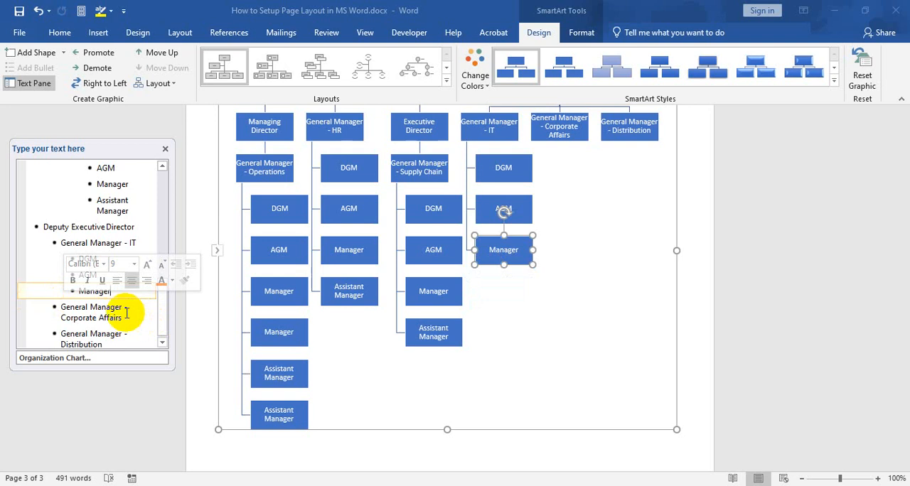
Paste the copied DGM, AGM, Manager and Assistant Manager entries one level below General Manager - Corporate Affairs
click(152, 319)
key(Tab)
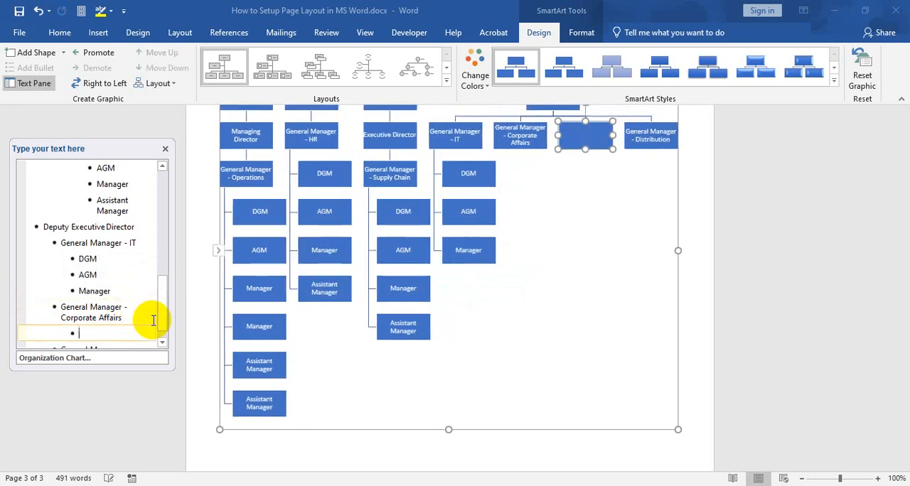
key(ctrl+v)
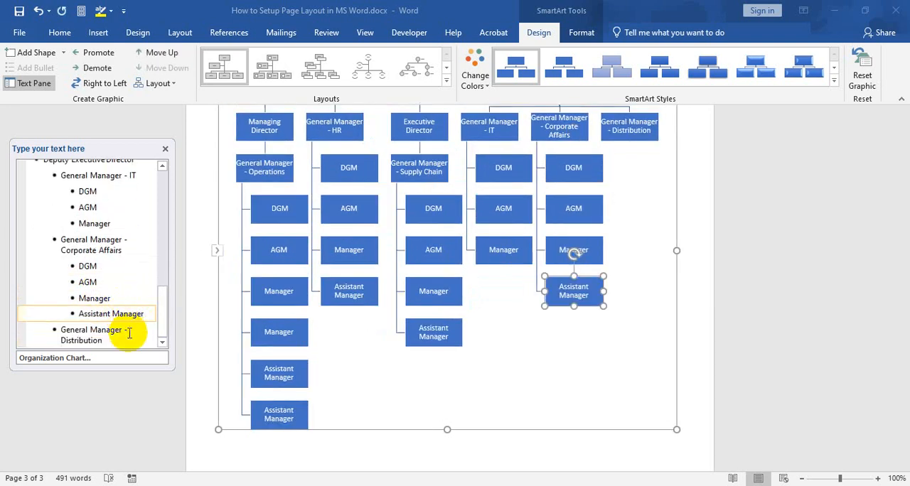
Paste the copied entries one level below General Manager - Distribution and keep only DGM and AGM, deleting Manager and Assistant Manager
click(130, 332)
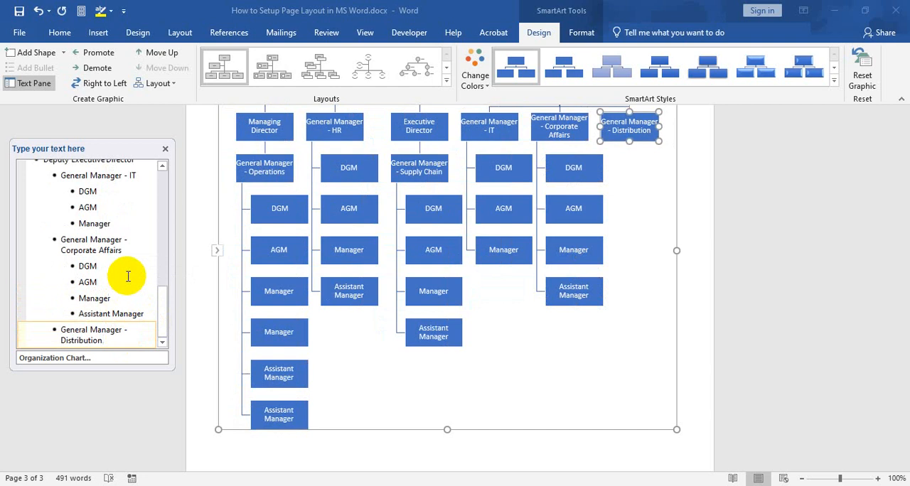
key(Return)
key(Tab)
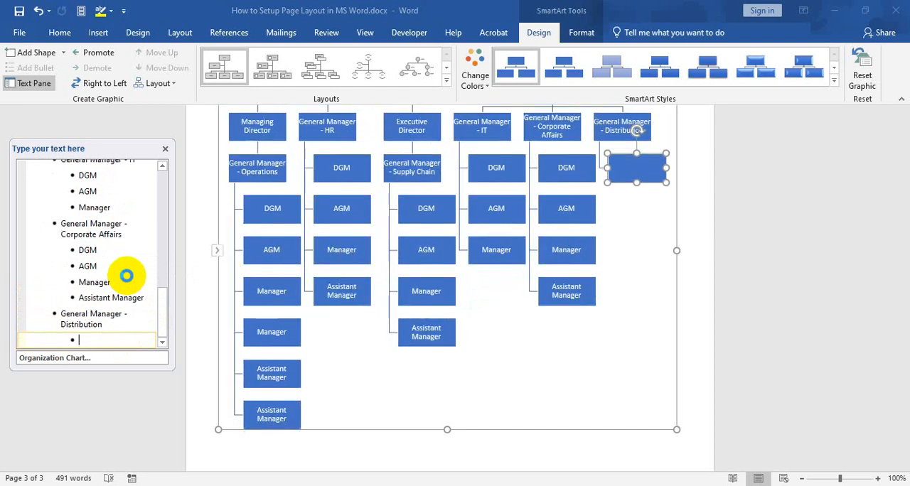
key(ctrl+v)
drag(126, 334, 73, 320)
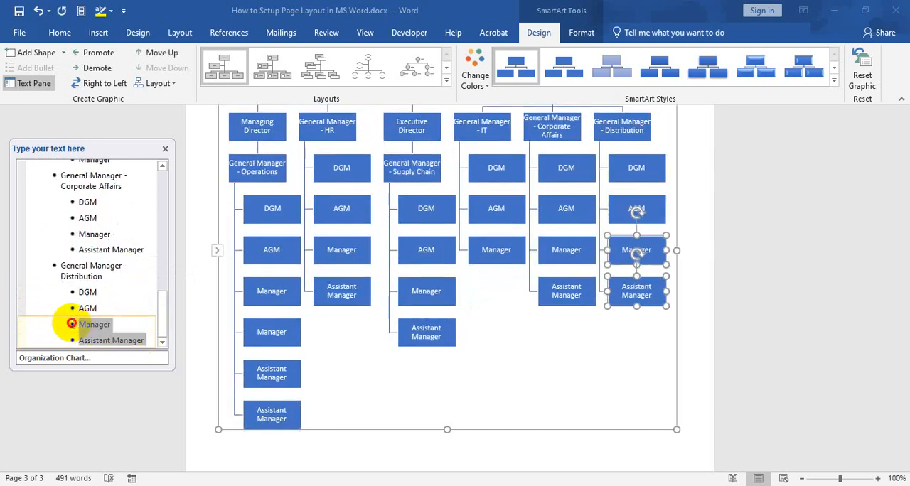
key(Delete)
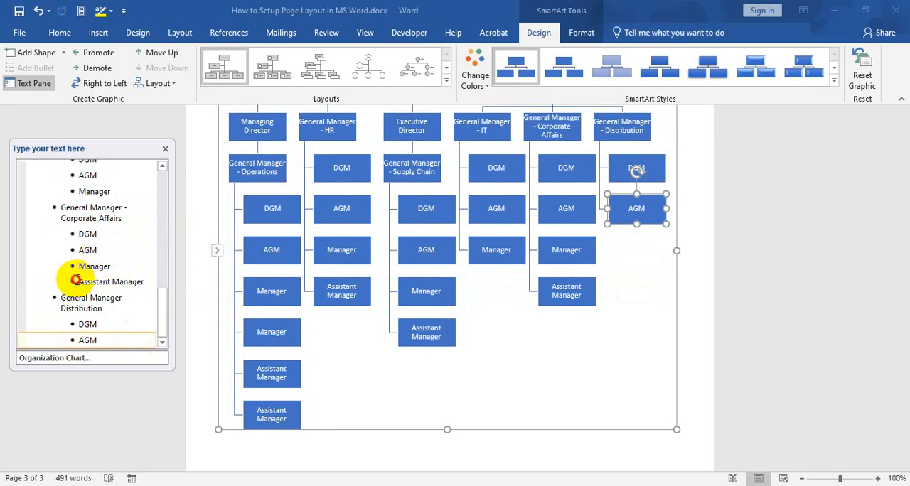
Delete the Assistant Manager entry under General Manager - Corporate Affairs and the Manager entry under General Manager - IT
drag(77, 279, 144, 278)
key(Delete)
key(BackSpace)
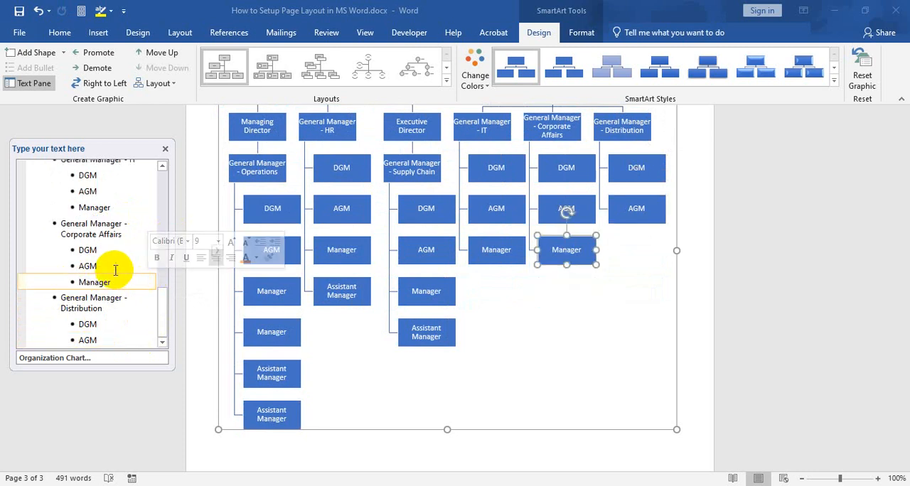
scroll(114, 254, up, 2)
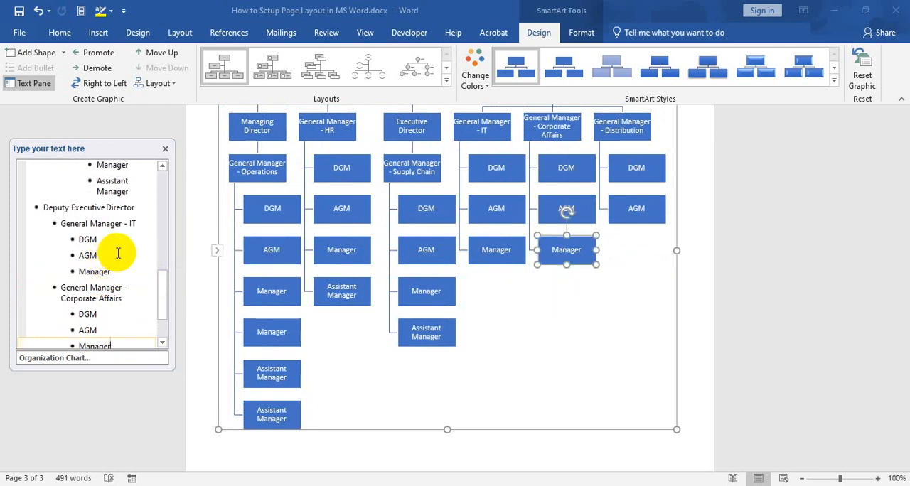
drag(113, 266, 65, 270)
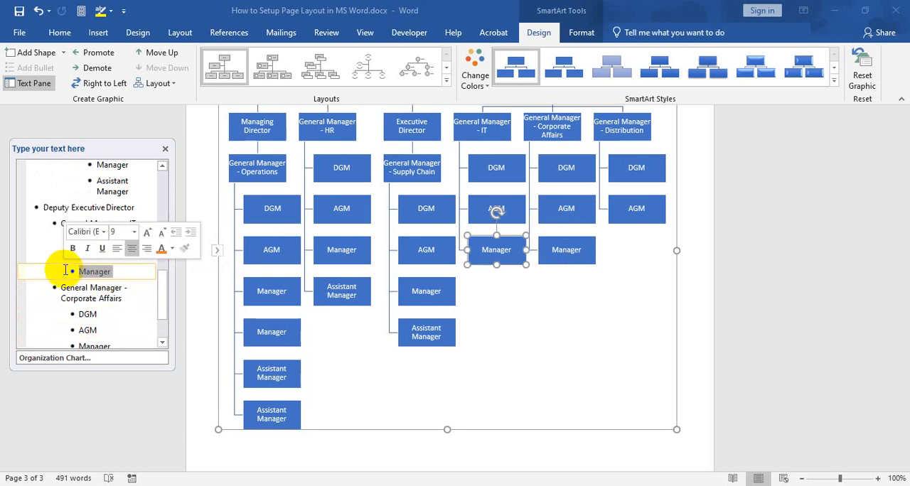
key(Delete)
key(BackSpace)
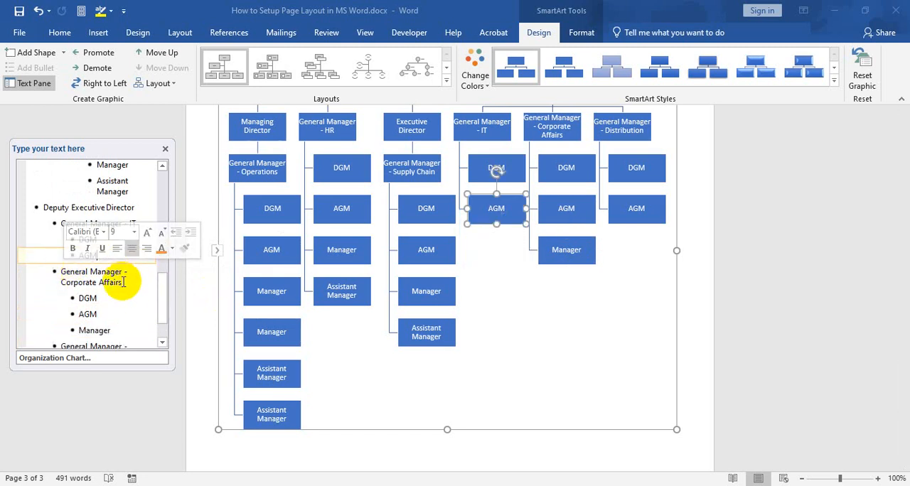
Change the organization chart's colors to an orange Accent 2 gradient that is darkest at the top level
scroll(100, 233, up, 2)
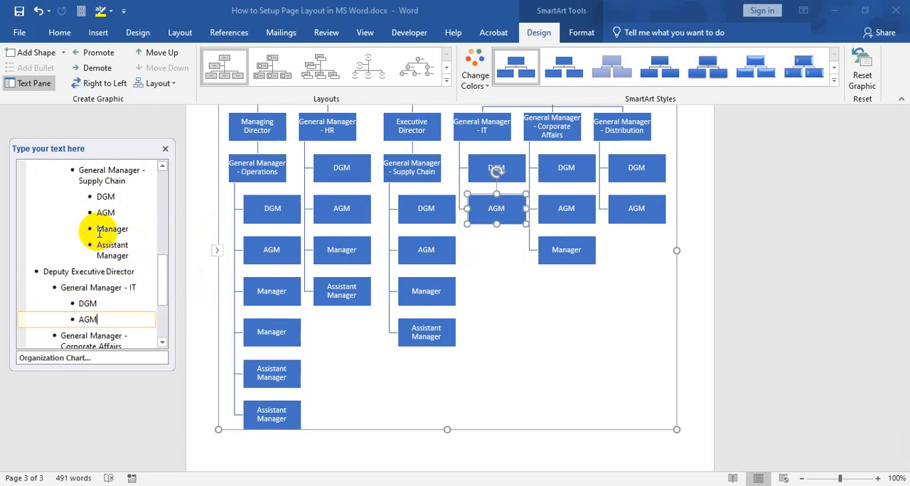
scroll(460, 267, up, 4)
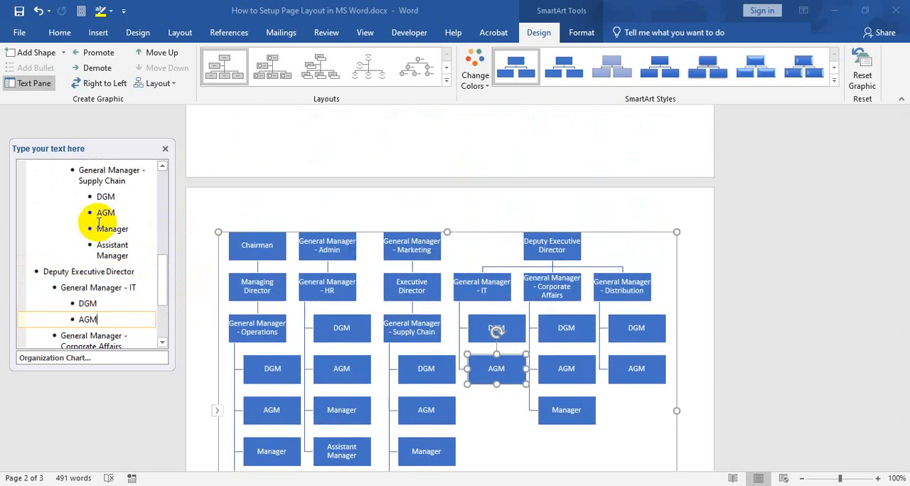
scroll(100, 225, up, 12)
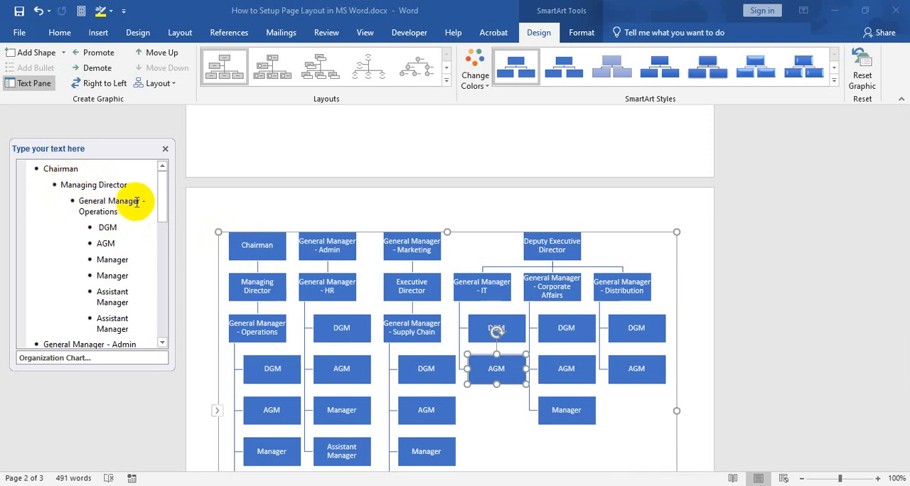
scroll(370, 256, down, 2)
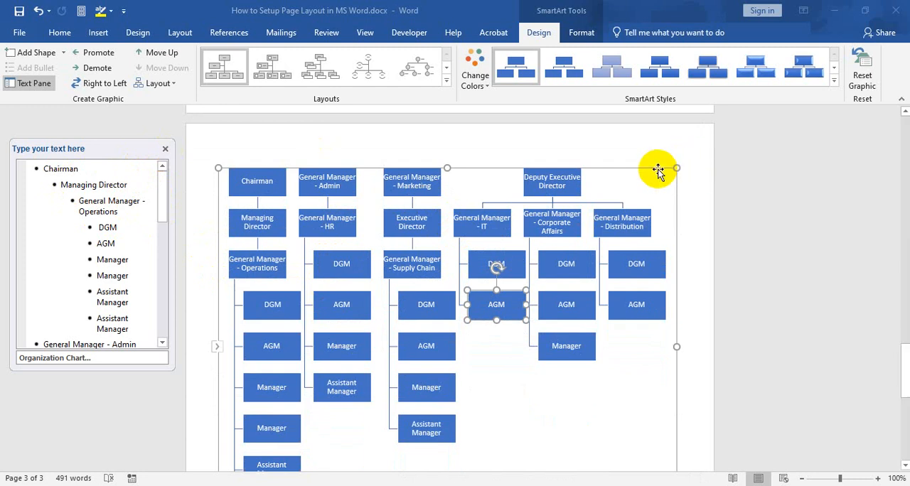
scroll(536, 305, down, 3)
scroll(532, 305, up, 2)
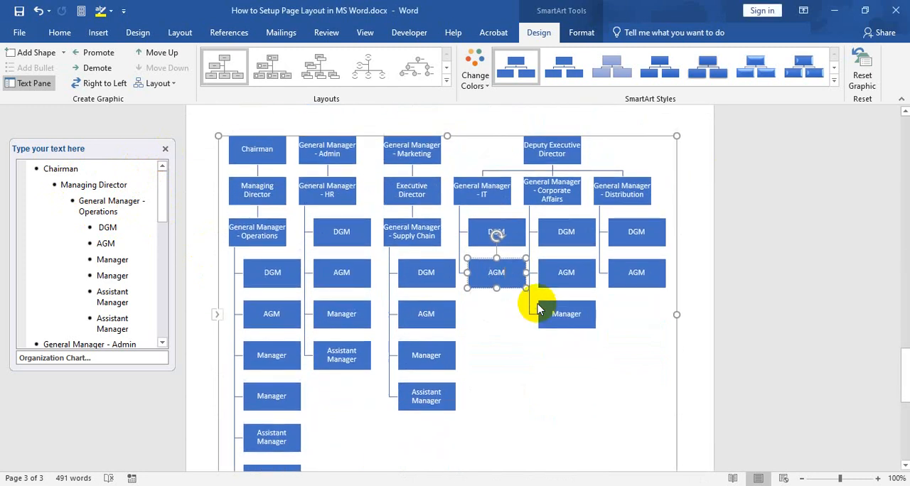
scroll(536, 307, down, 1)
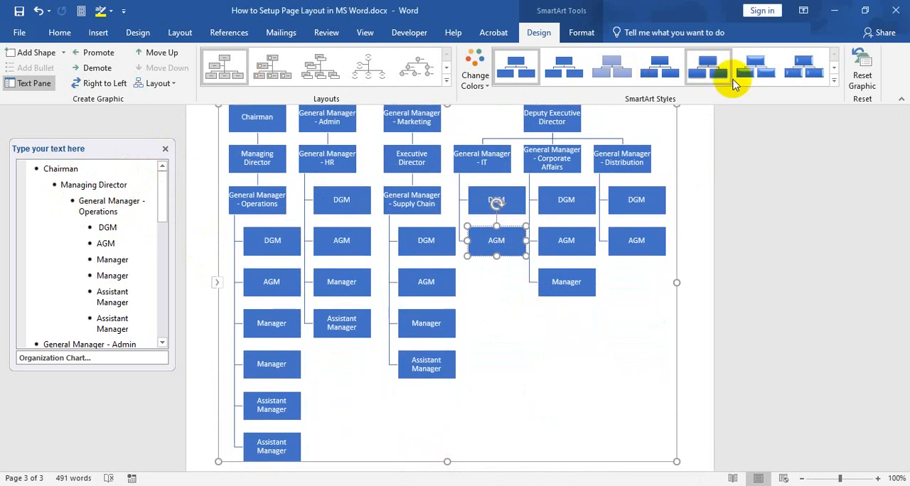
click(477, 81)
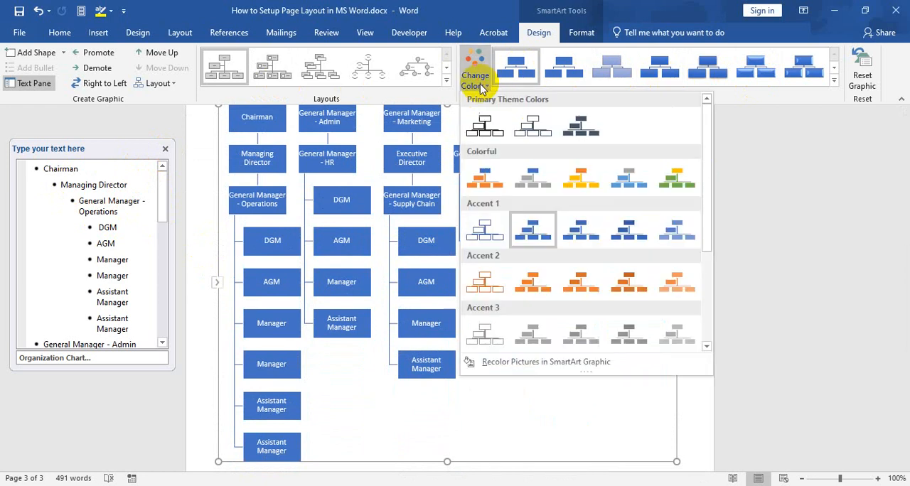
click(636, 284)
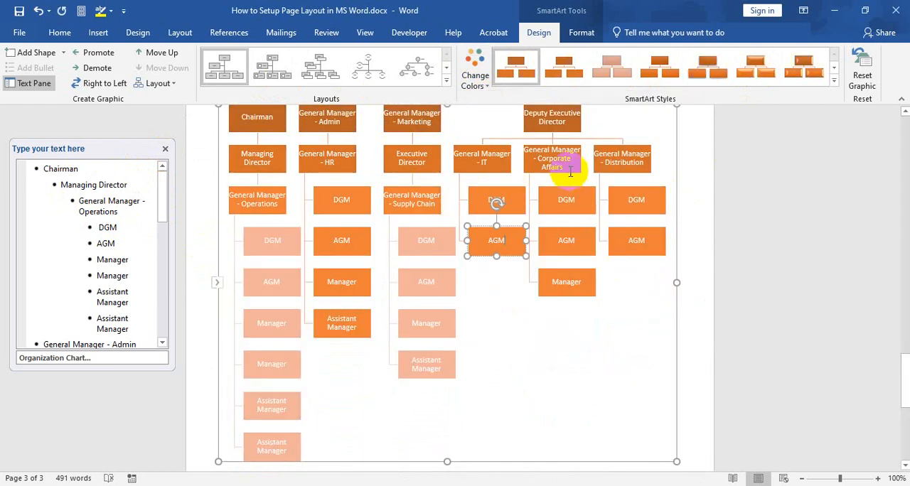
Apply the fifth Best Match for Document SmartArt style, with shaded boxes and stronger shadows, to the organization chart
scroll(570, 171, up, 1)
scroll(569, 186, down, 2)
scroll(567, 185, up, 1)
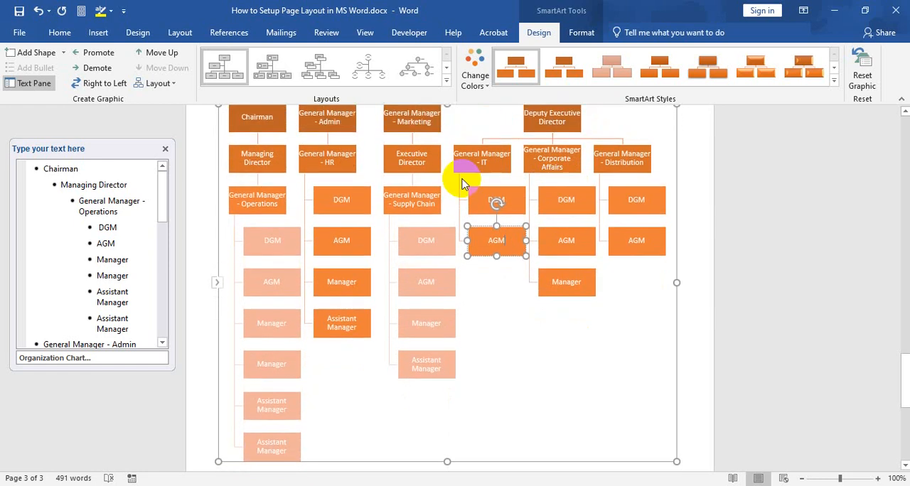
scroll(466, 167, down, 1)
scroll(469, 160, up, 1)
click(835, 71)
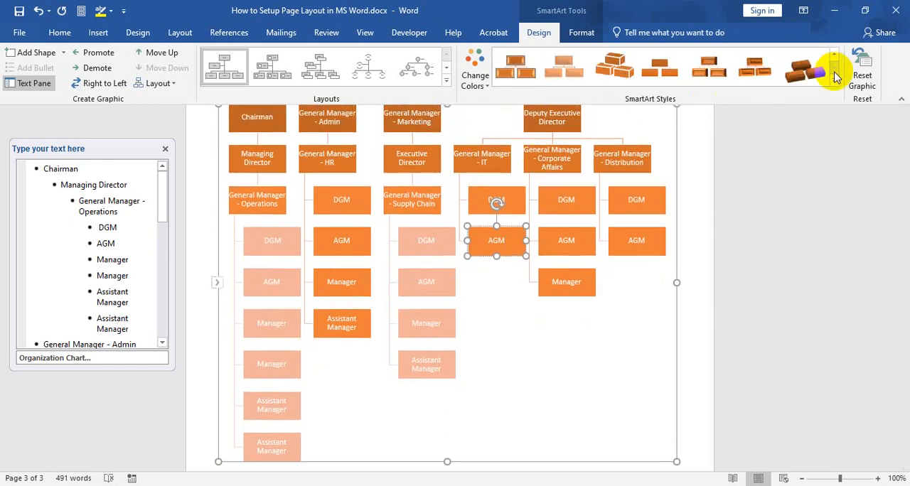
click(836, 91)
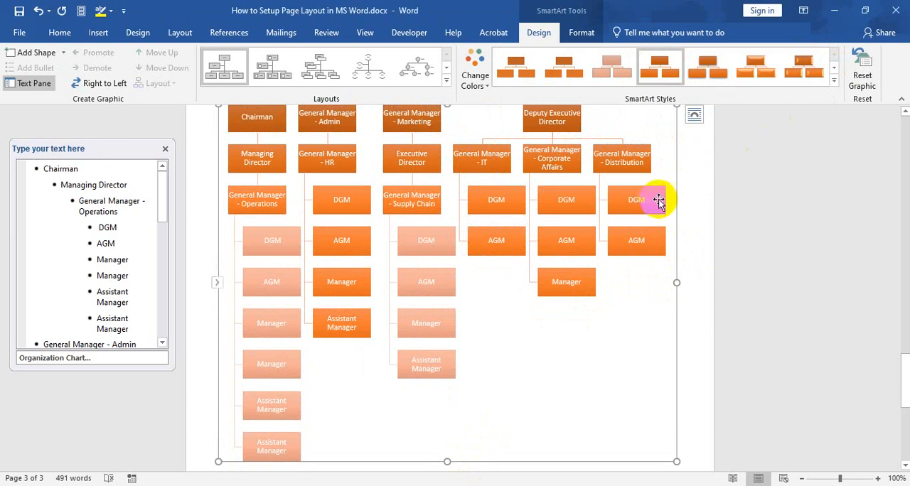
scroll(654, 197, up, 1)
click(834, 80)
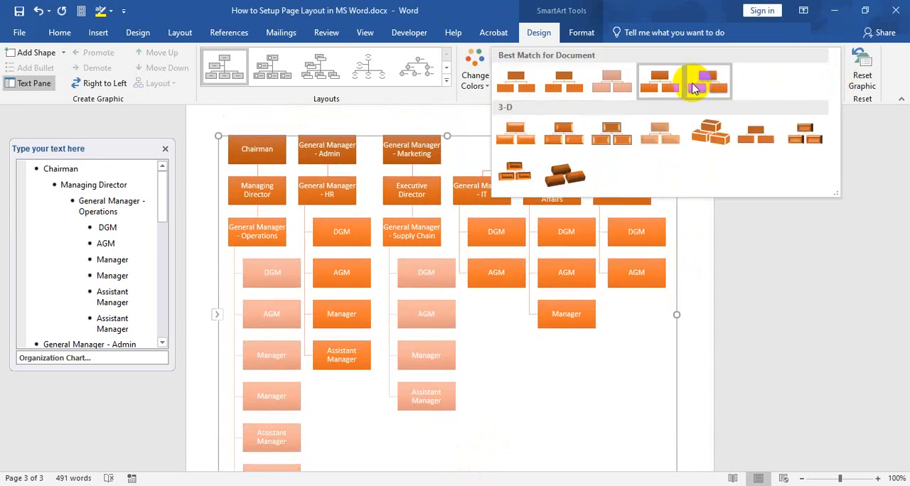
click(693, 85)
click(481, 183)
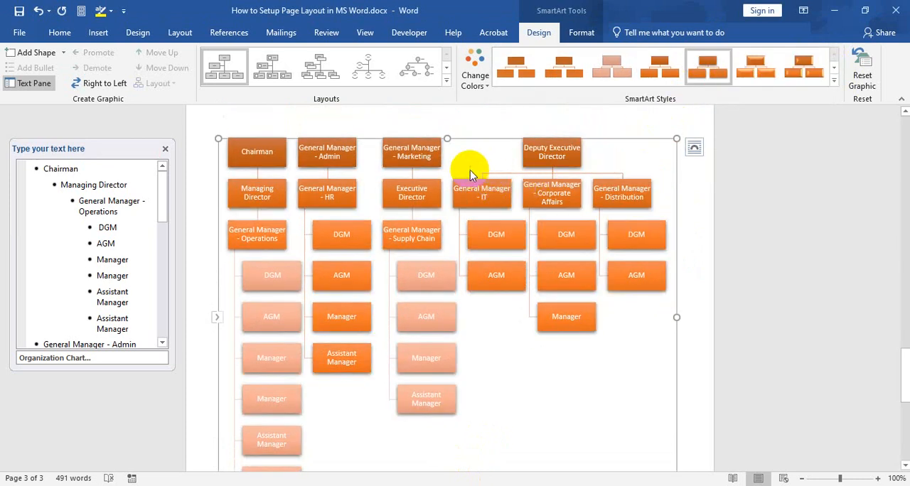
click(834, 80)
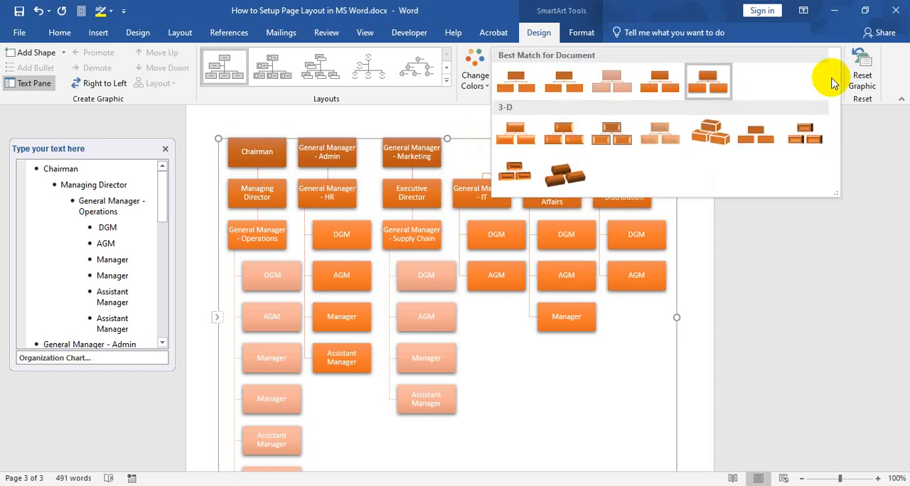
click(797, 220)
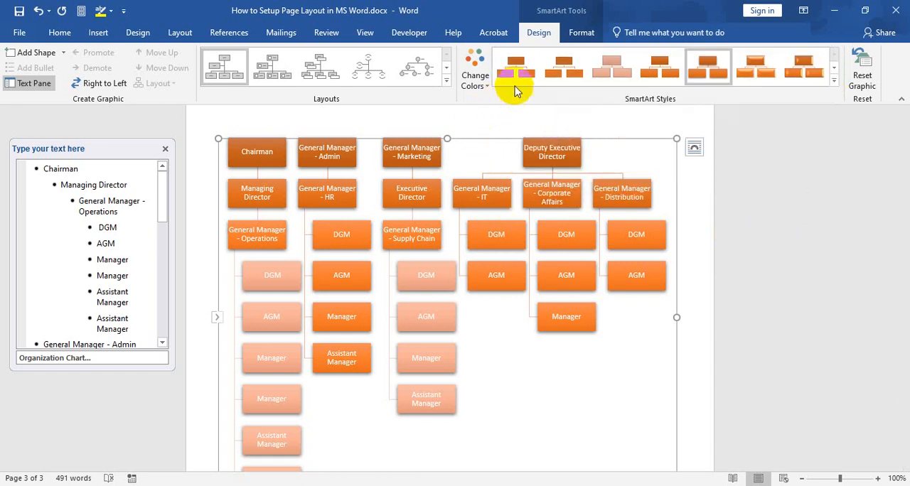
Outline the organization chart's outer frame in the orange theme color, leaving its background unfilled
click(581, 32)
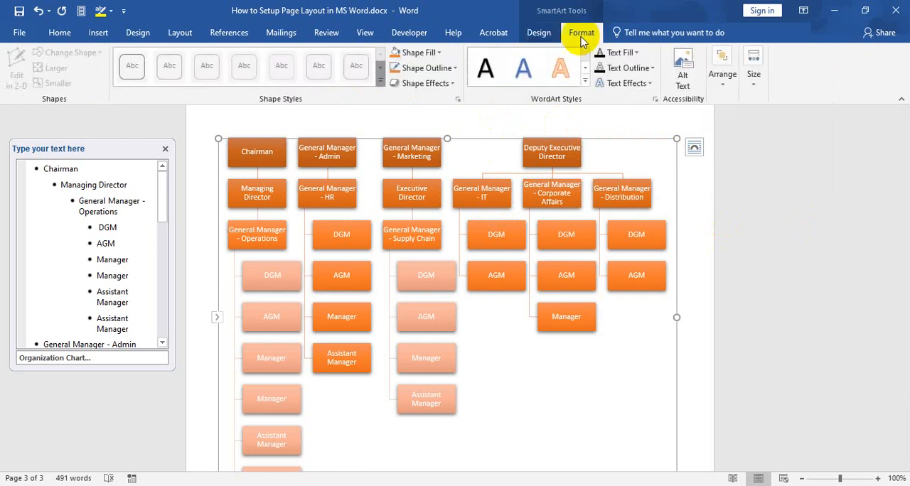
click(440, 54)
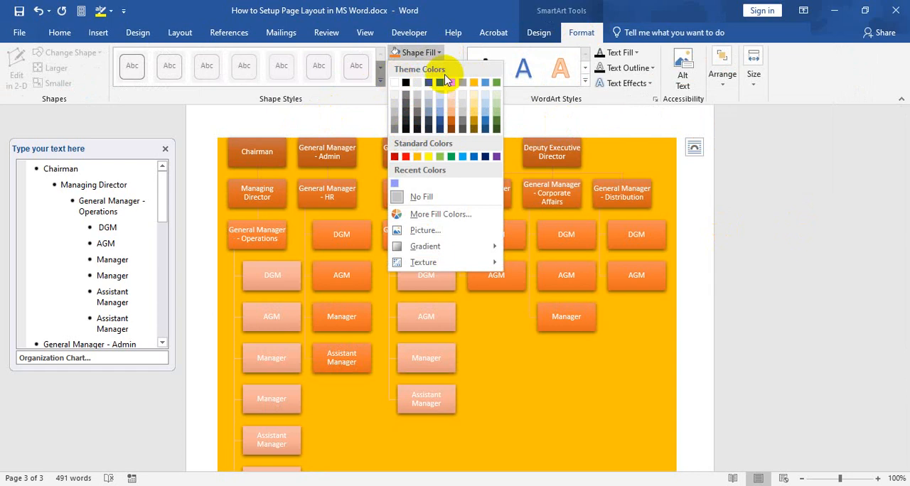
click(431, 56)
click(456, 68)
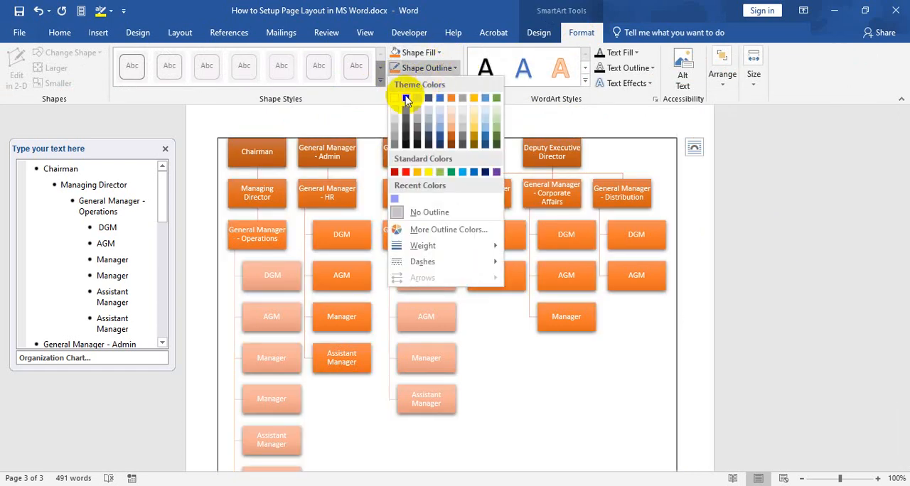
click(454, 100)
scroll(630, 197, down, 4)
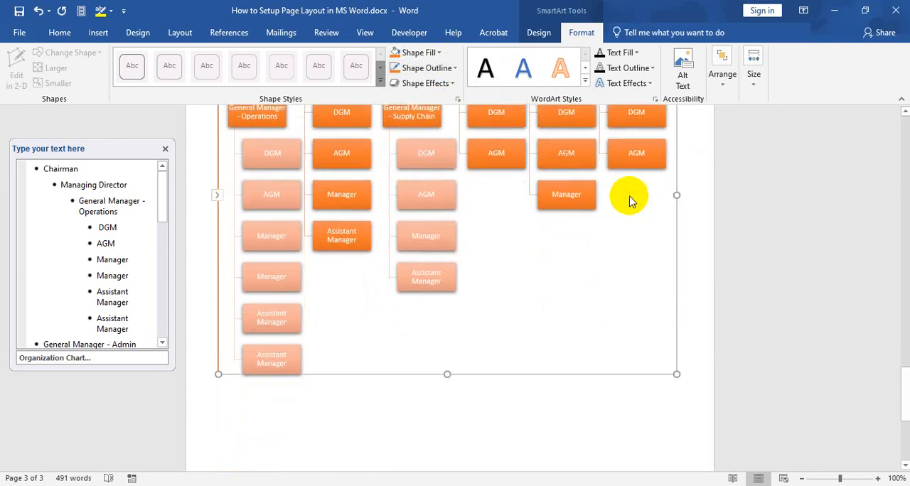
click(685, 217)
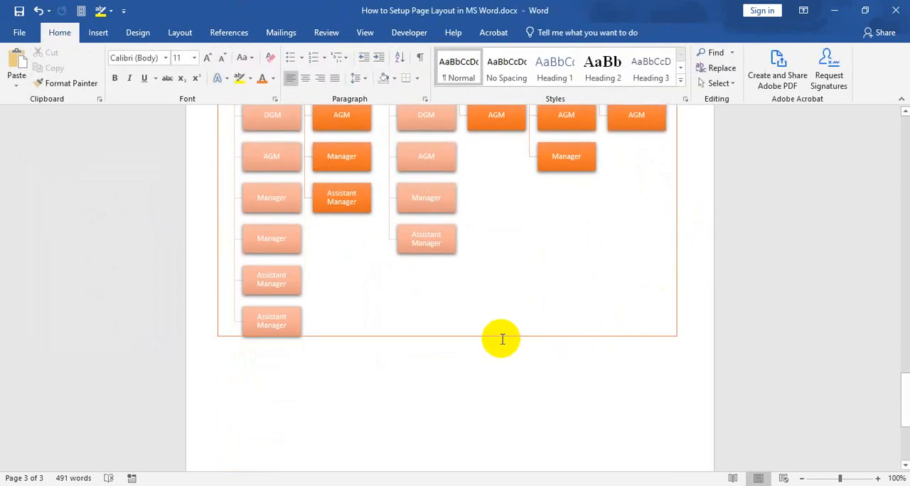
scroll(490, 337, up, 4)
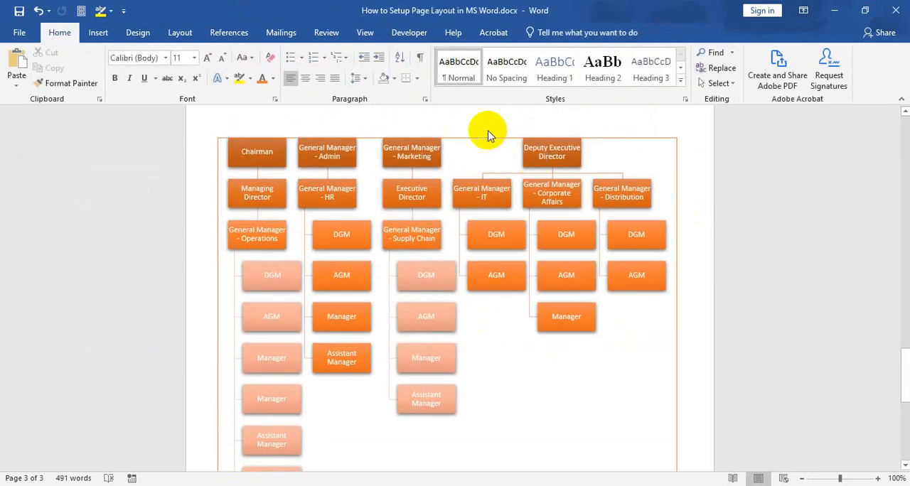
Apply the first Outer shadow effect to the whole organization chart
click(488, 139)
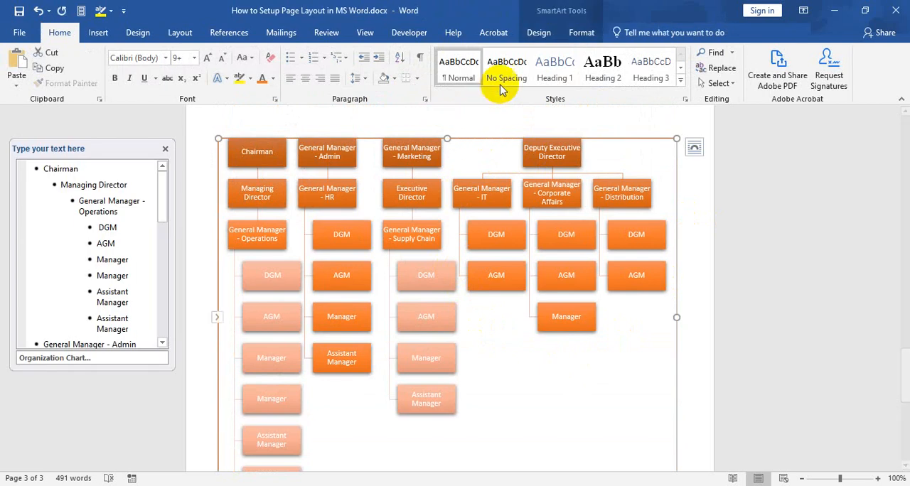
click(583, 37)
click(455, 83)
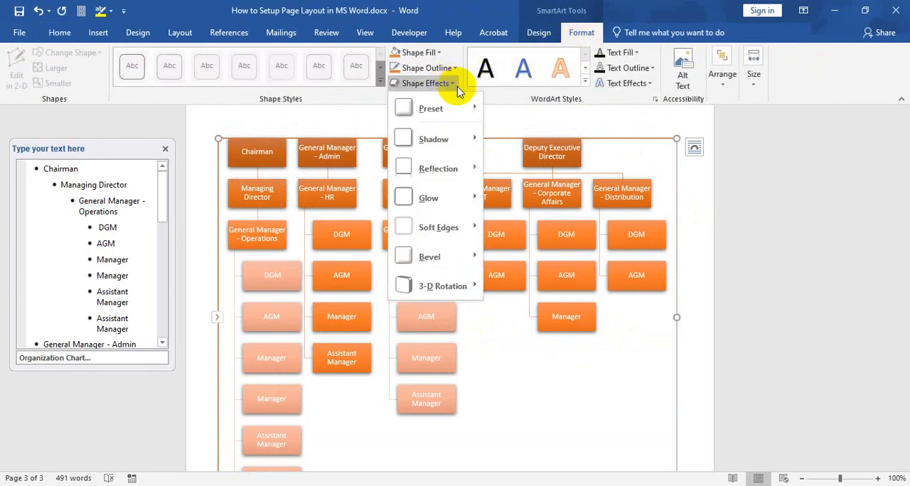
mouse_move(437, 138)
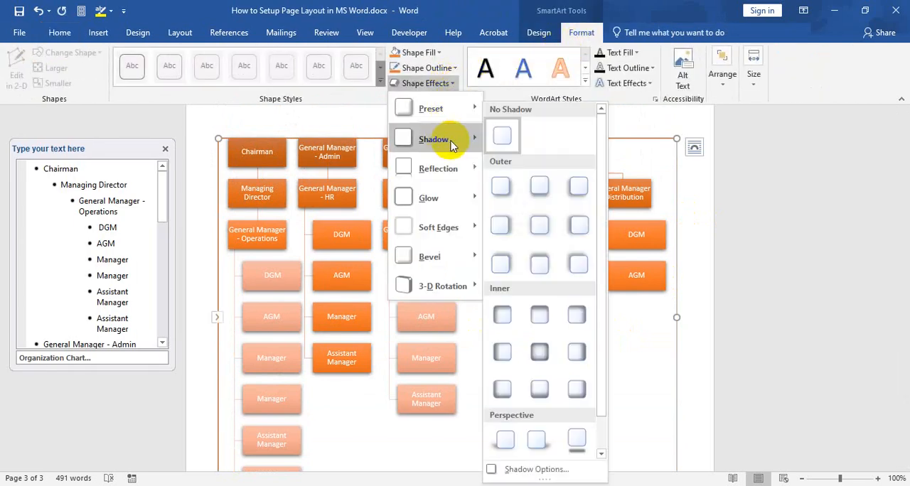
click(502, 184)
scroll(575, 238, down, 8)
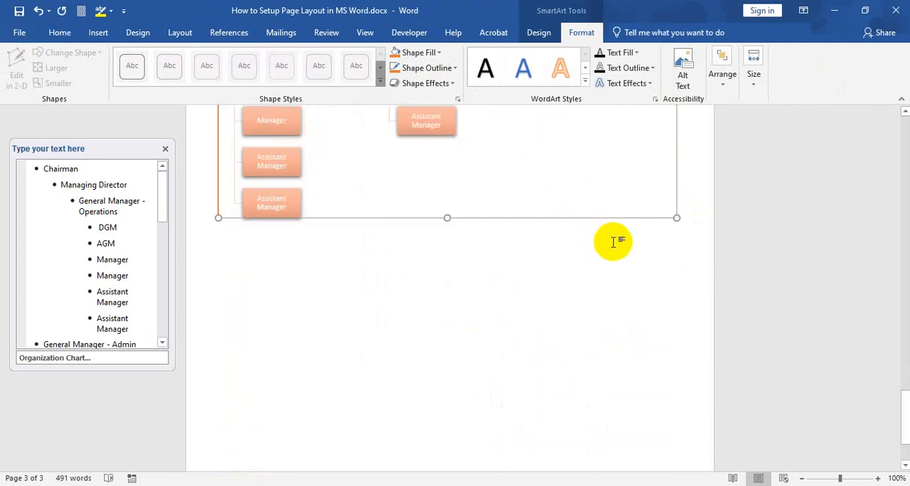
scroll(555, 247, up, 2)
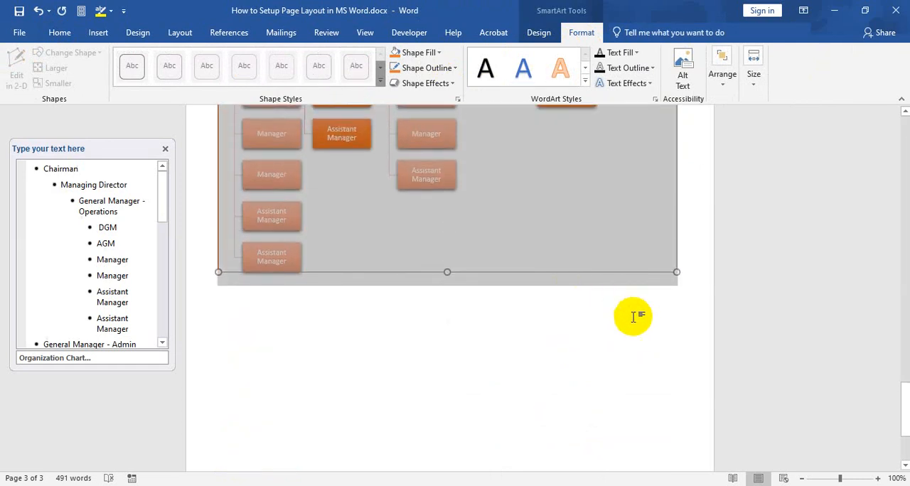
click(695, 244)
scroll(656, 205, up, 7)
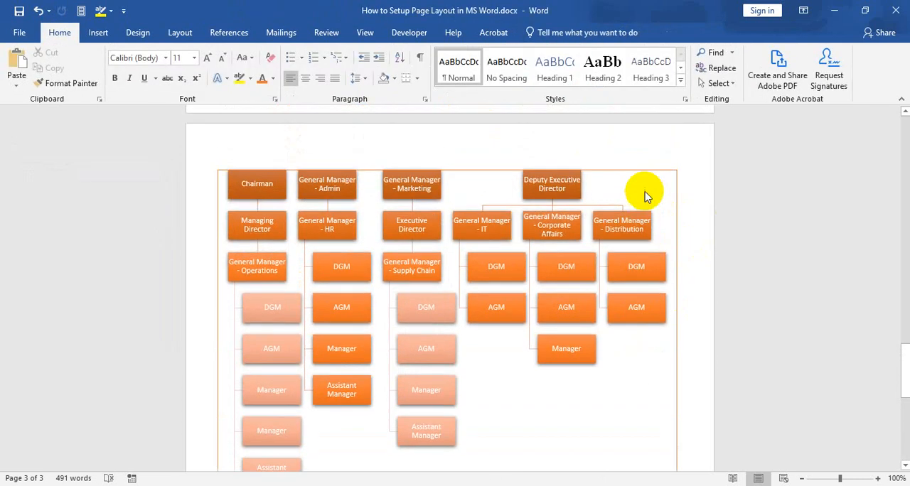
Review the text fill colors, alignment choices and text wrapping options available for the organization chart
click(508, 168)
click(506, 170)
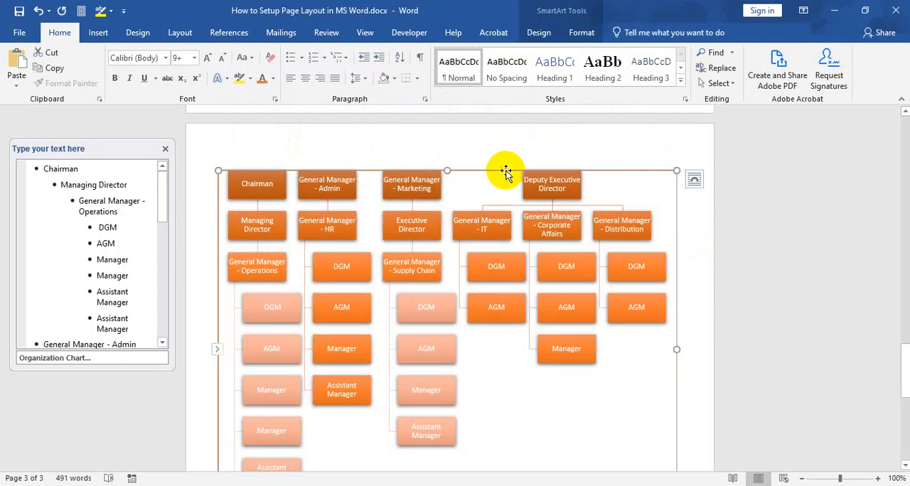
click(582, 32)
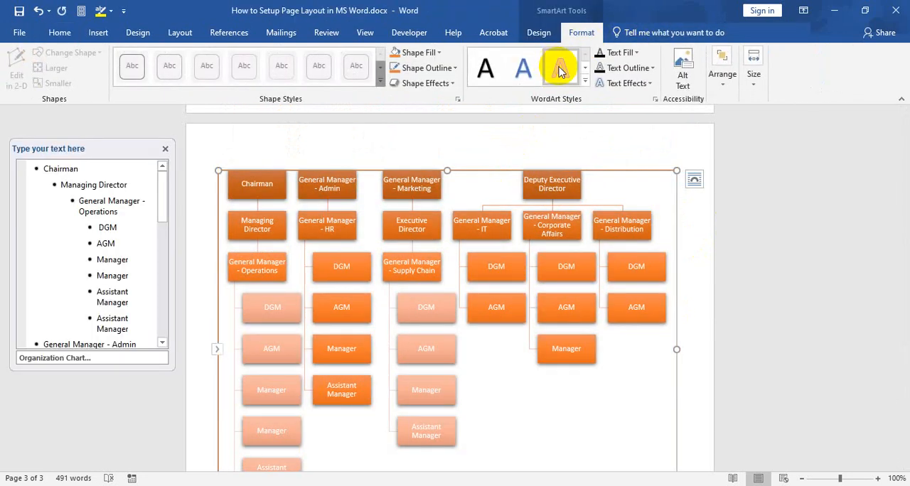
click(637, 54)
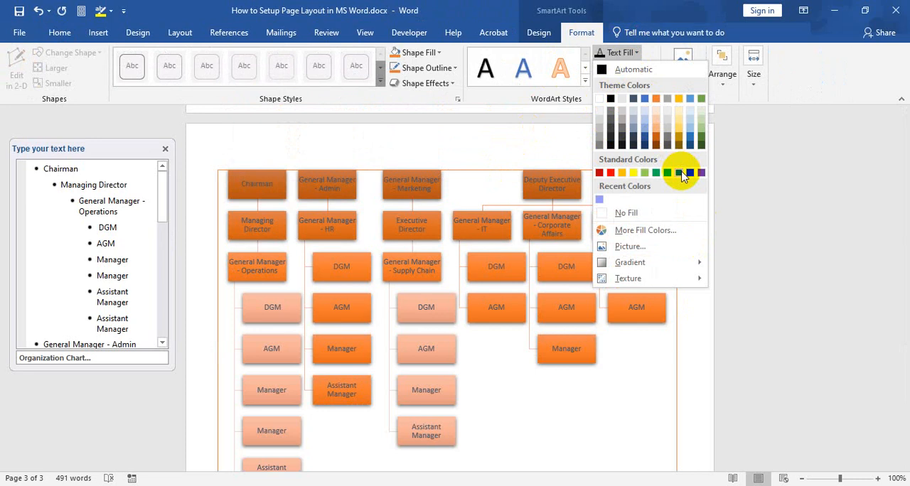
click(613, 54)
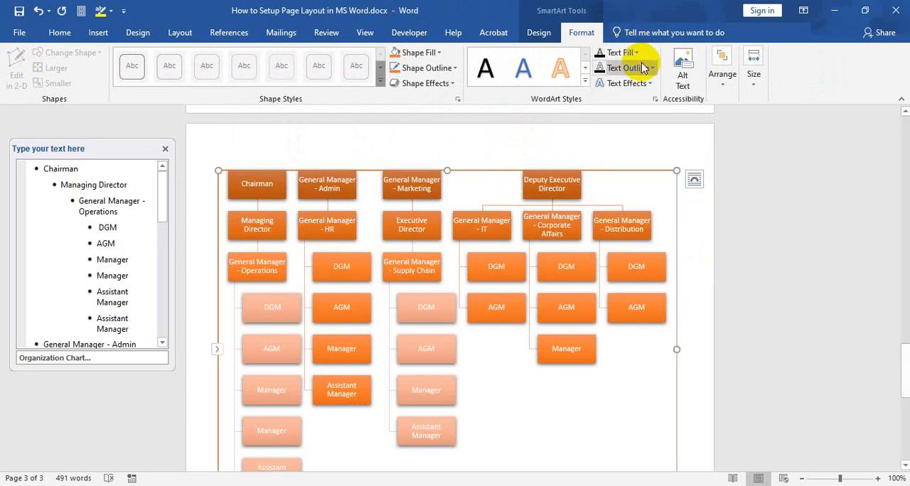
click(720, 80)
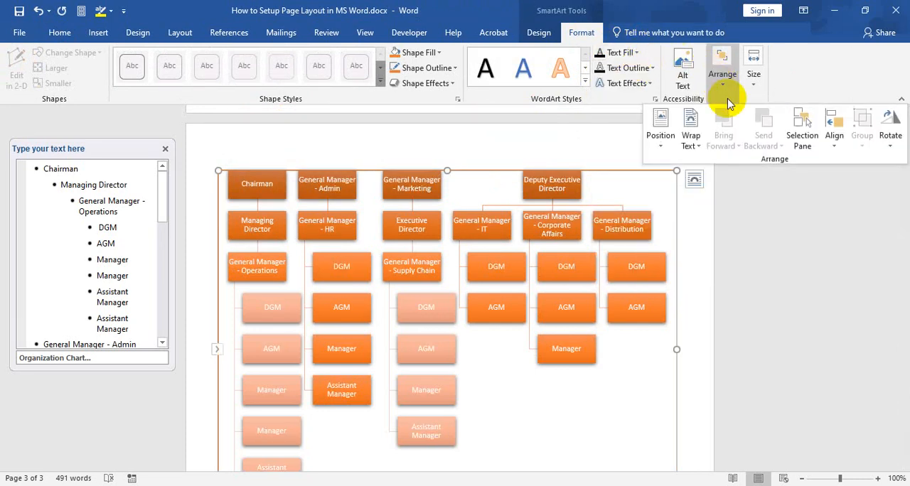
click(835, 132)
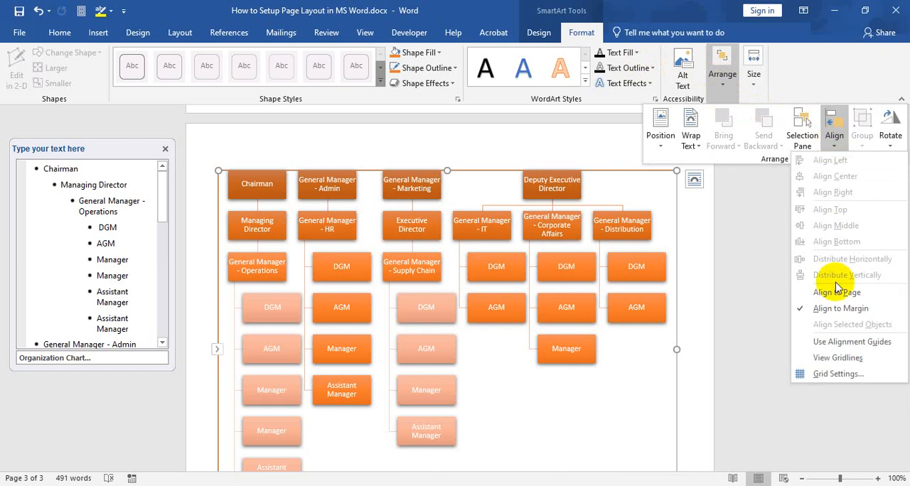
click(833, 128)
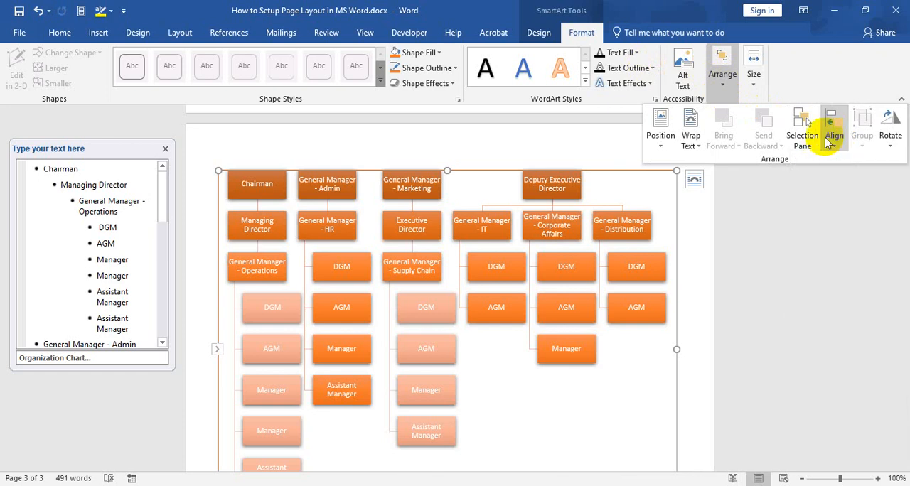
click(691, 139)
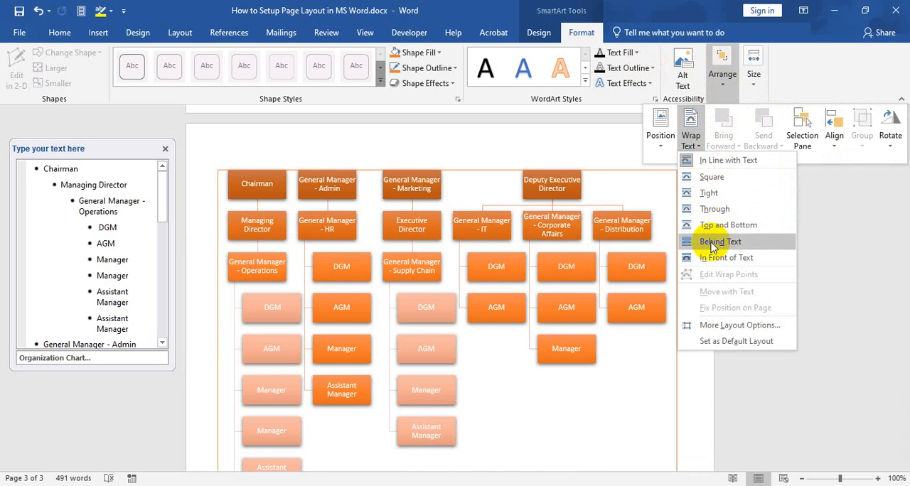
click(724, 78)
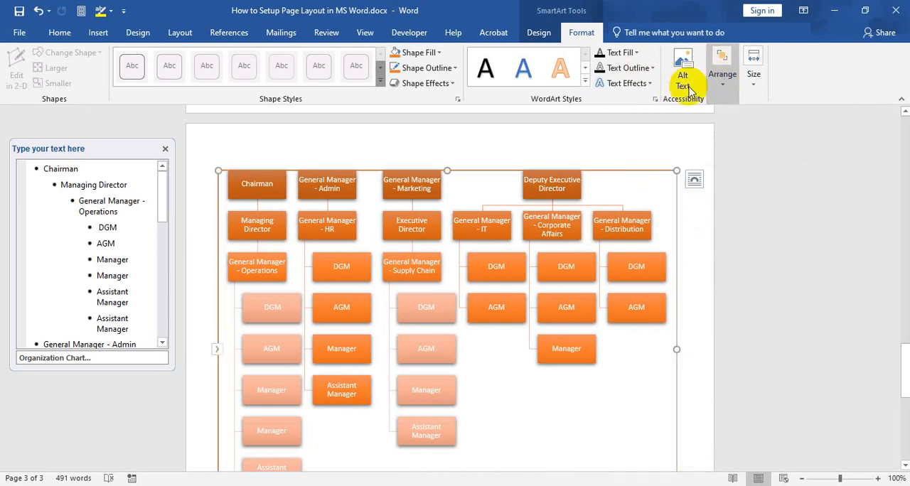
Check the chart's text entries down to those under General Manager - Distribution and close the text pane
click(538, 33)
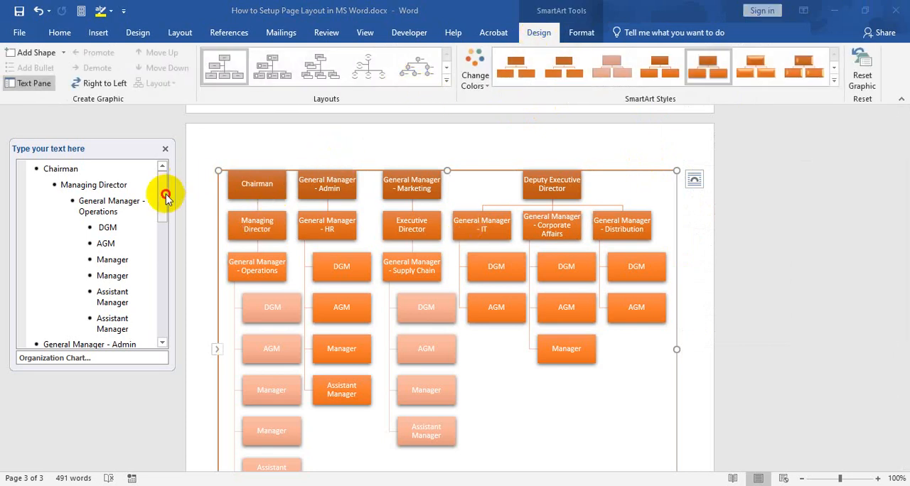
drag(165, 193, 165, 288)
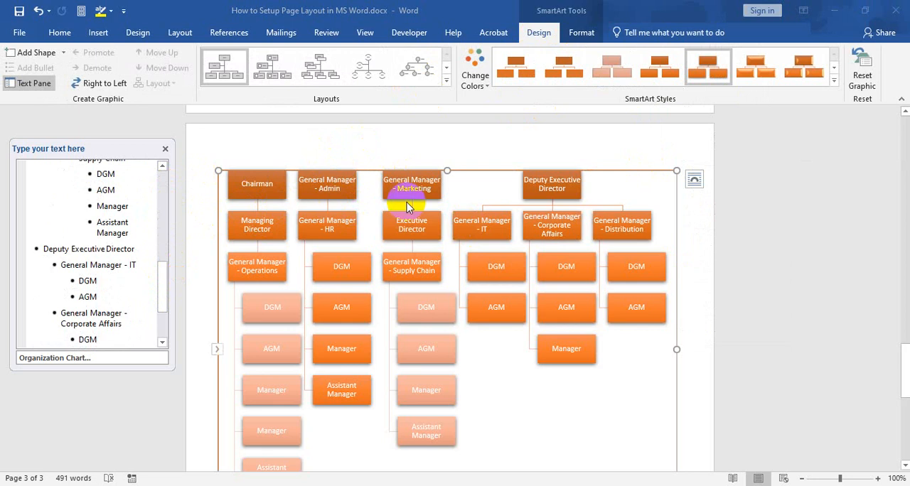
scroll(118, 299, down, 3)
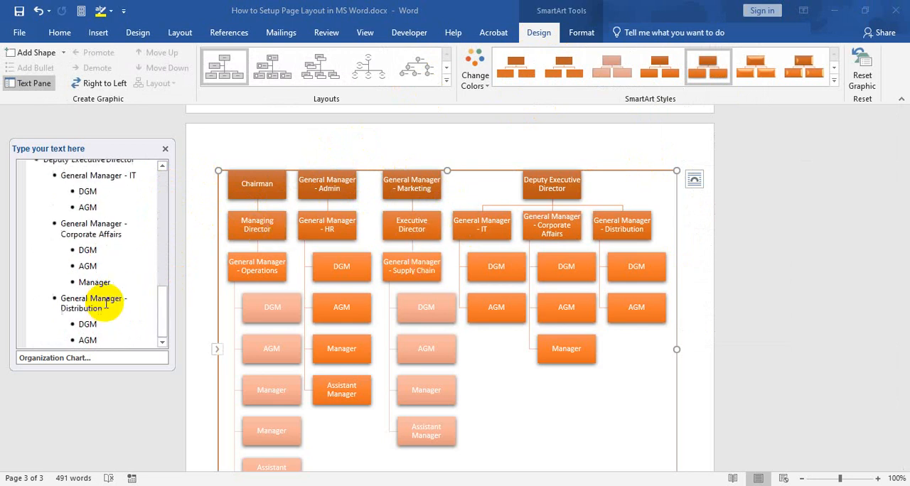
click(166, 149)
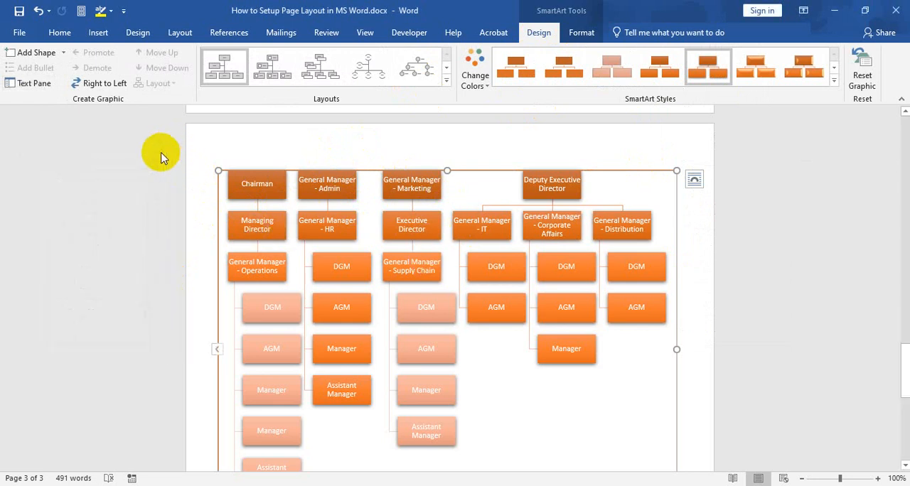
Try to reposition the Manager box under General Manager - Corporate Affairs
scroll(497, 187, up, 2)
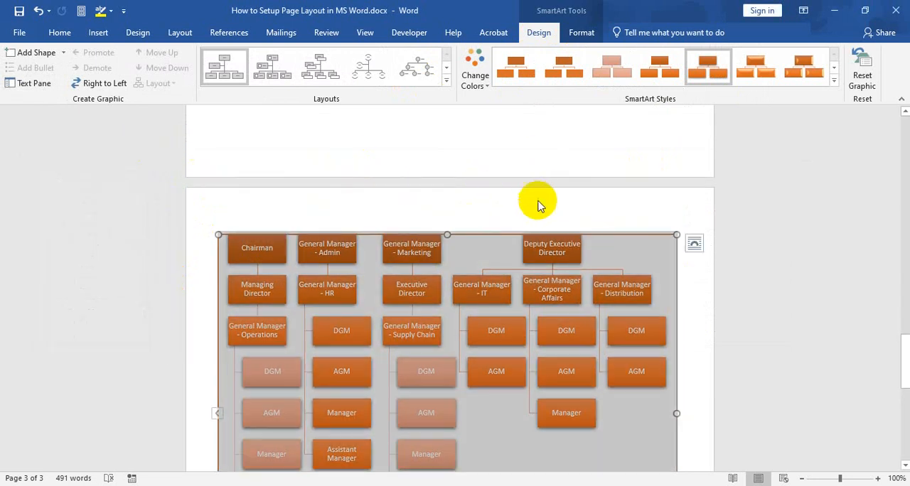
click(697, 280)
scroll(668, 291, down, 5)
click(567, 265)
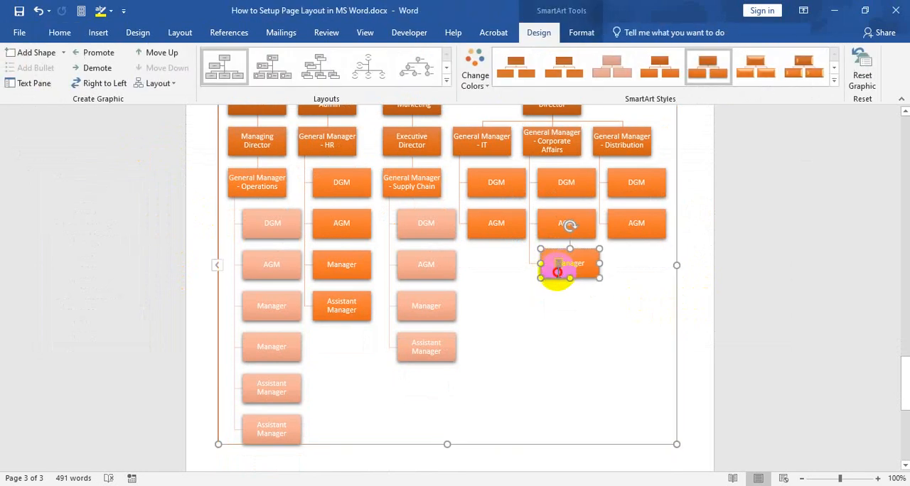
click(546, 253)
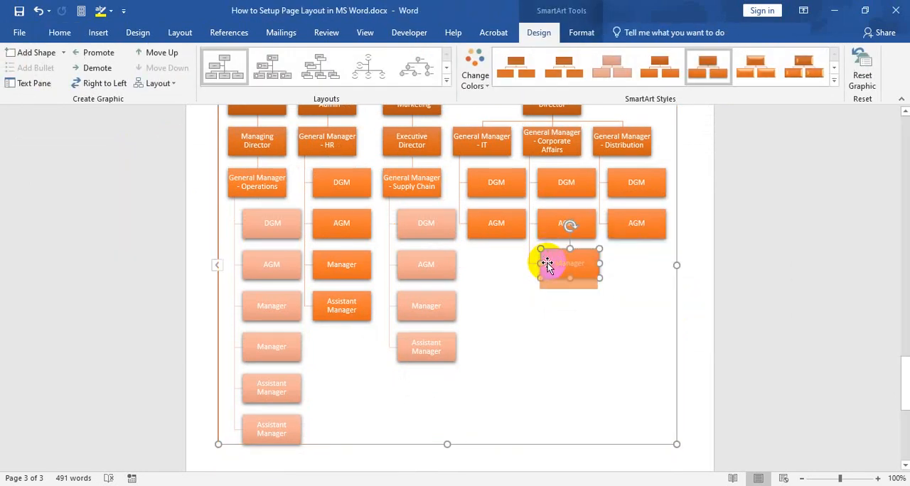
drag(546, 264, 581, 259)
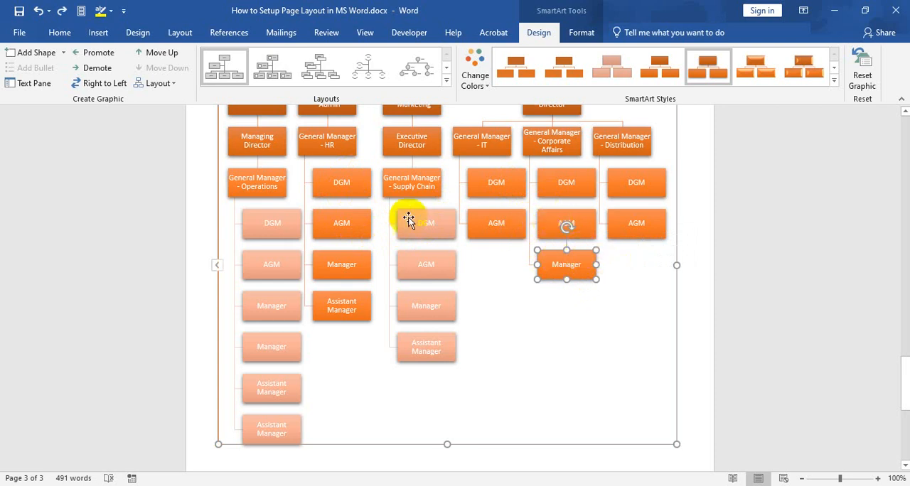
Review the SmartArt layouts available for the organization chart while keeping the current layout
scroll(397, 218, up, 2)
scroll(396, 218, down, 2)
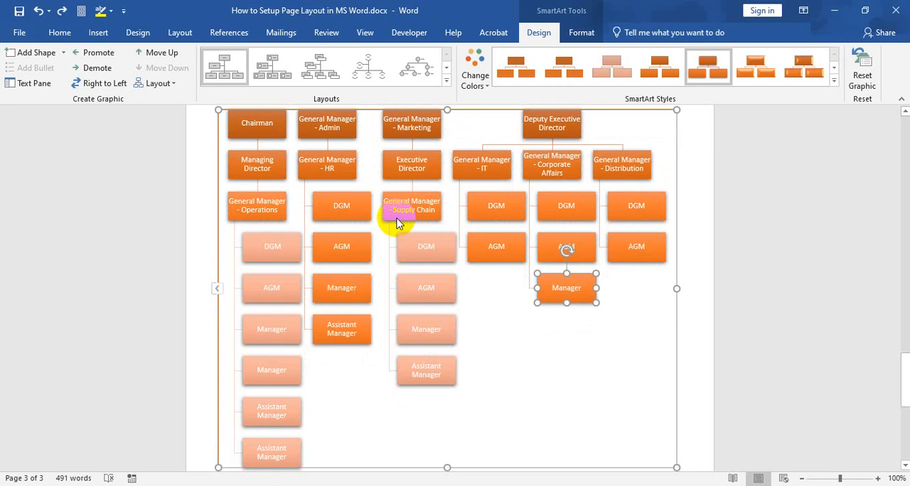
click(446, 80)
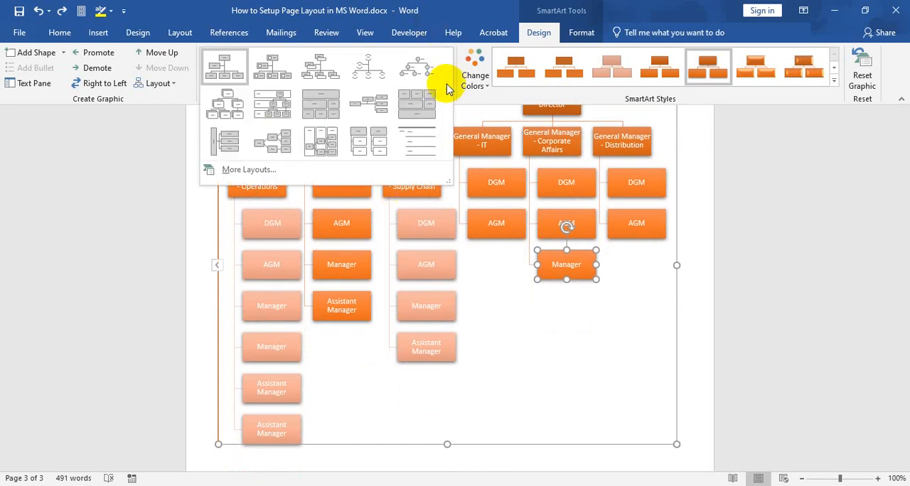
click(146, 157)
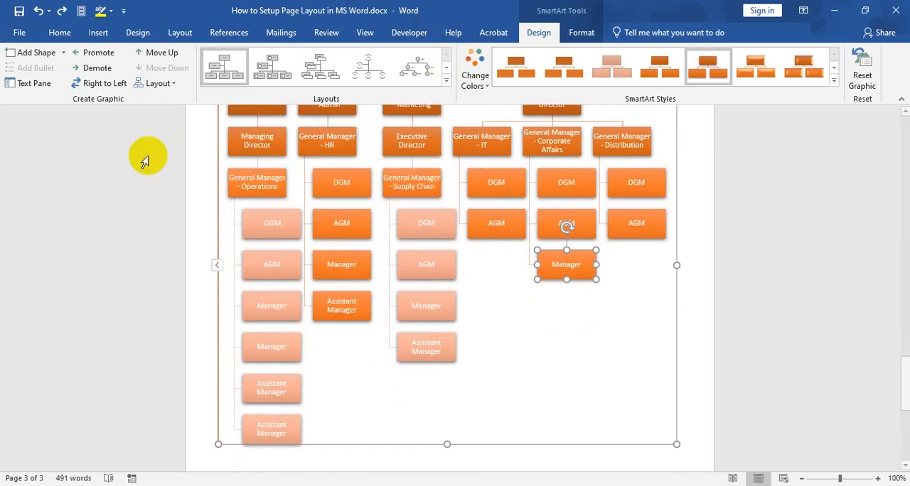
click(310, 135)
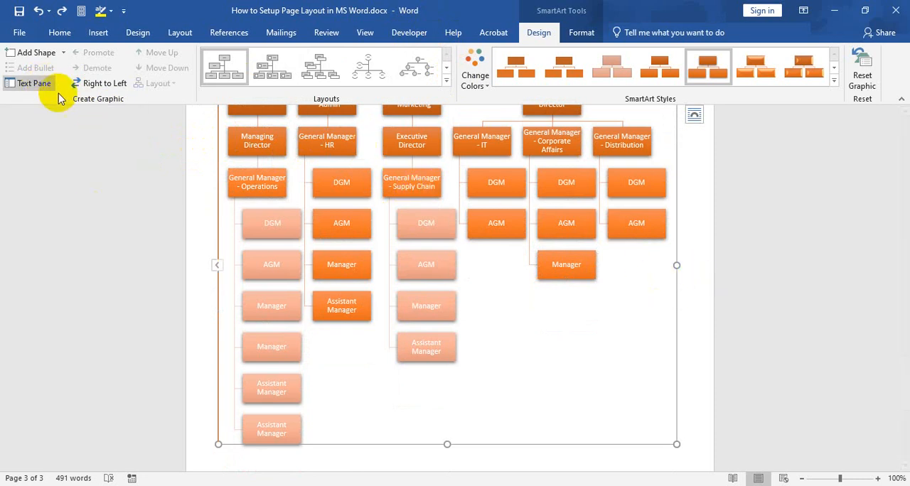
Open the chart's text pane and check its entries from Chairman down to General Manager - Marketing
scroll(149, 220, up, 2)
scroll(150, 220, up, 2)
click(34, 83)
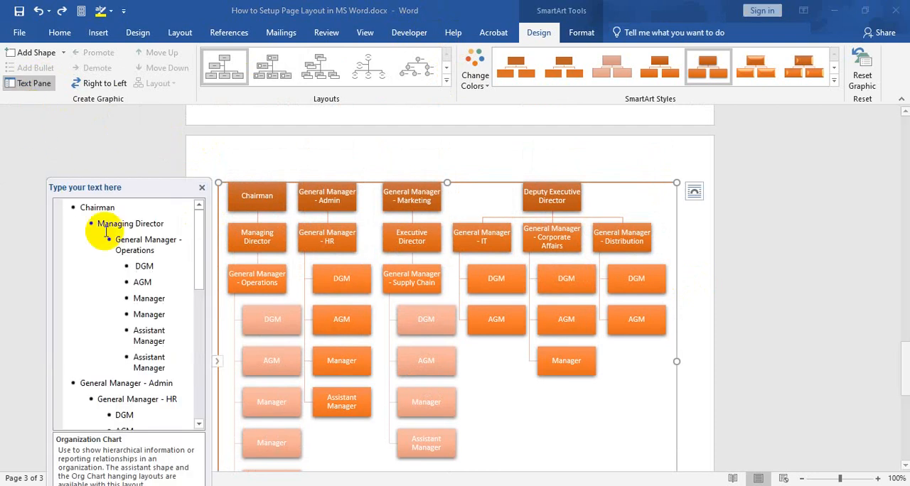
scroll(146, 277, down, 3)
scroll(146, 278, up, 3)
scroll(160, 274, up, 1)
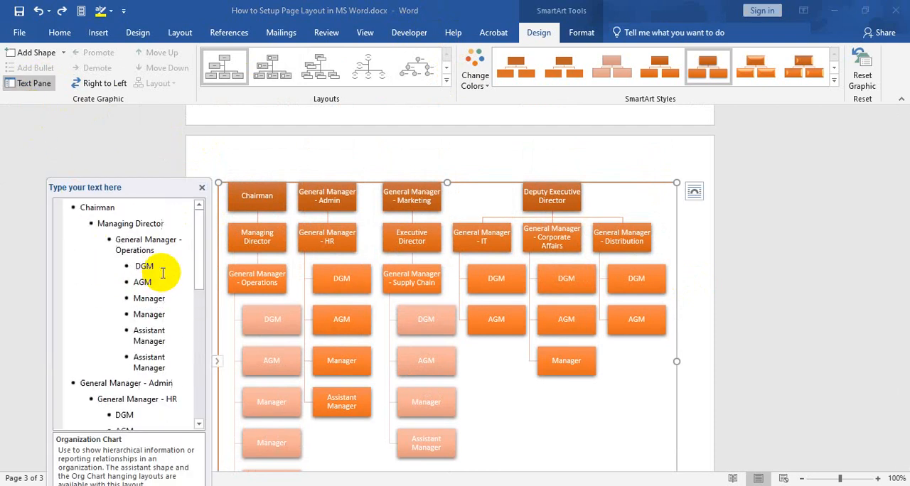
click(170, 358)
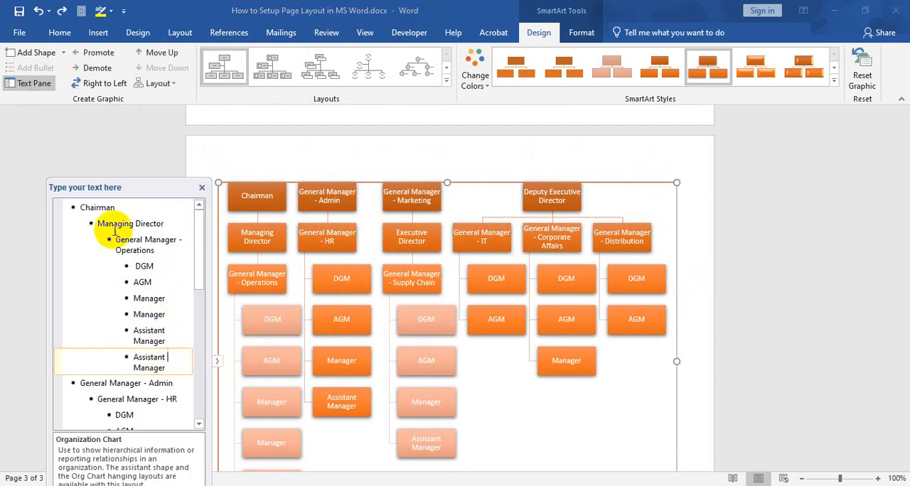
scroll(126, 309, down, 3)
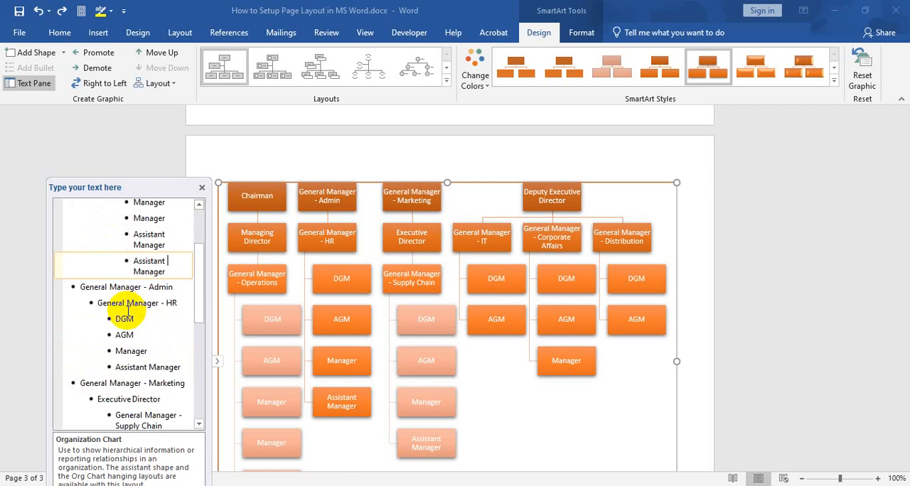
click(108, 385)
Delete the Deputy Executive Director entry from the chart's text list
scroll(106, 366, down, 5)
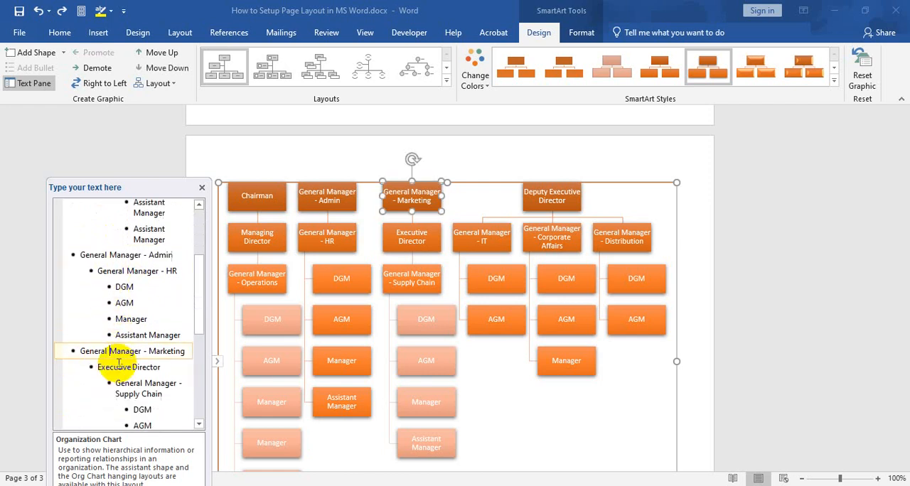
click(115, 355)
drag(67, 356, 175, 364)
key(BackSpace)
key(BackSpace)
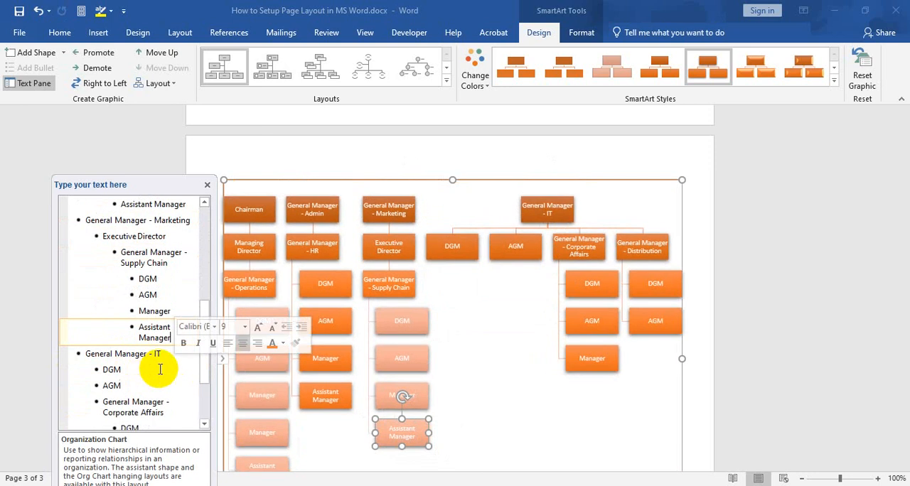
Check the General Manager - IT entry and the DGM and AGM entries beneath it
scroll(164, 364, down, 3)
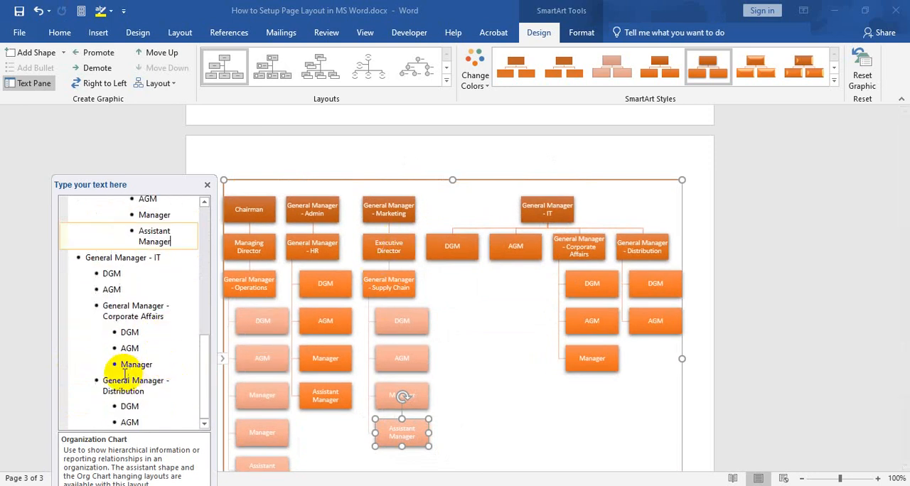
scroll(121, 313, up, 1)
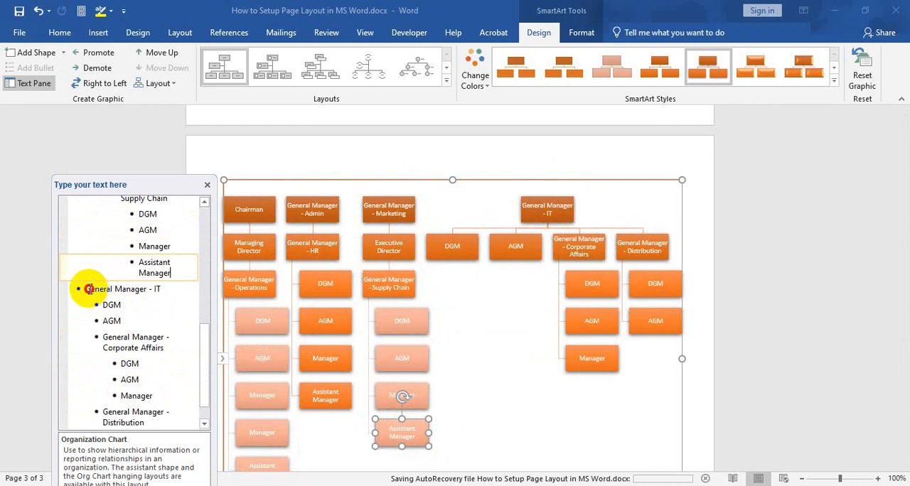
drag(85, 290, 168, 288)
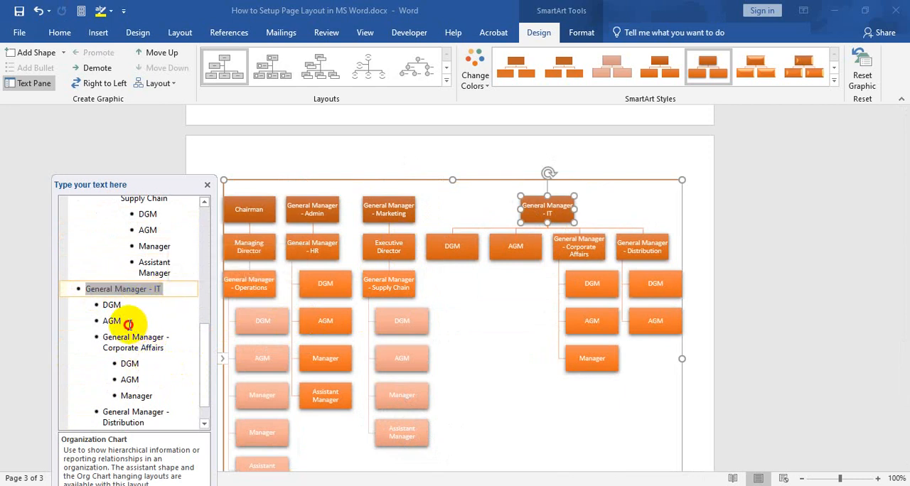
drag(125, 321, 106, 294)
click(122, 307)
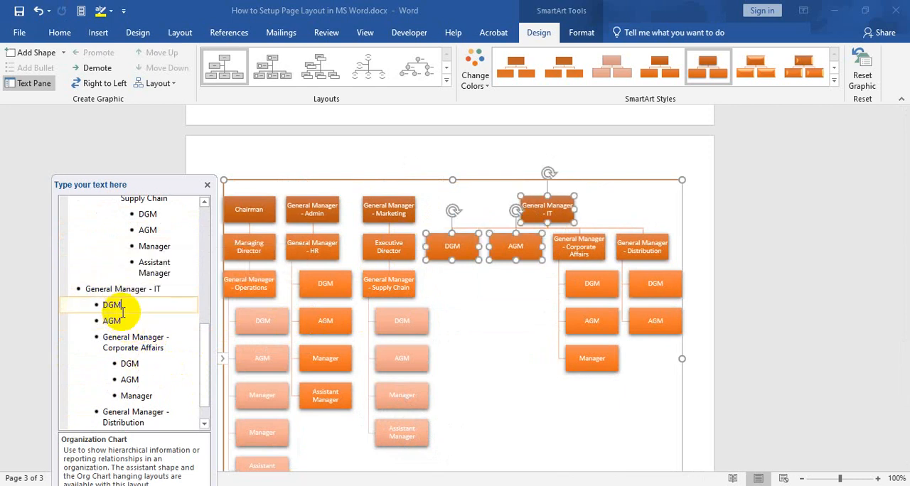
Try to erase the General Manager - IT entry from the text list and undo the deletion
click(171, 288)
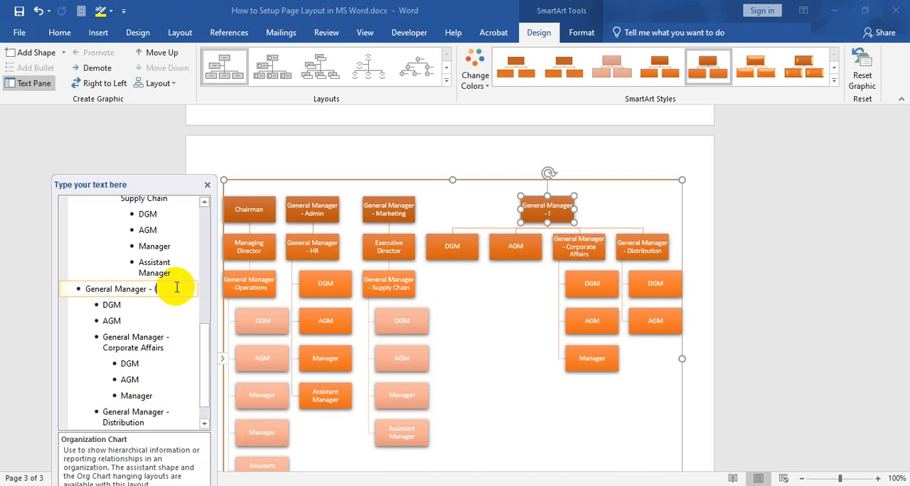
key(BackSpace)
key(BackSpace)
key(BackSpace)
key(BackSpace)
key(BackSpace)
key(BackSpace)
key(BackSpace)
key(BackSpace)
key(BackSpace)
key(BackSpace)
key(BackSpace)
key(BackSpace)
key(BackSpace)
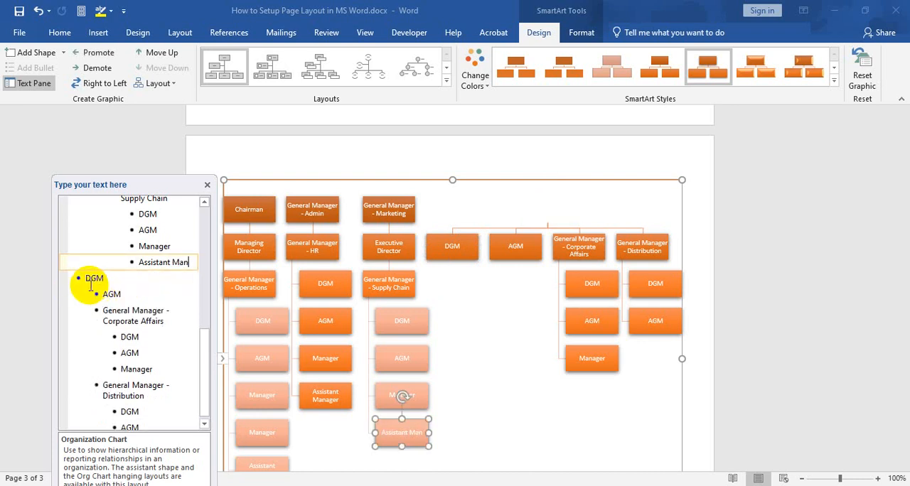
key(ctrl+z)
key(ctrl+z)
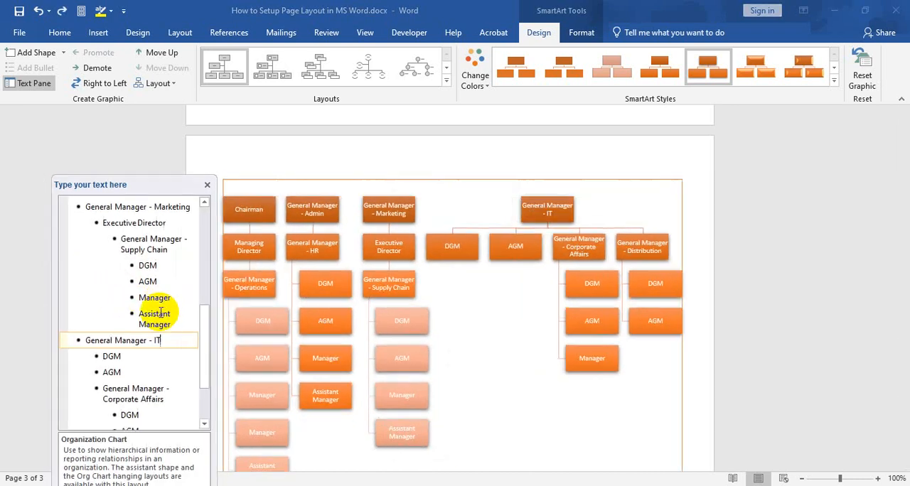
Select the whole General Manager - IT entry in the chart's text list and delete it
drag(168, 341, 71, 339)
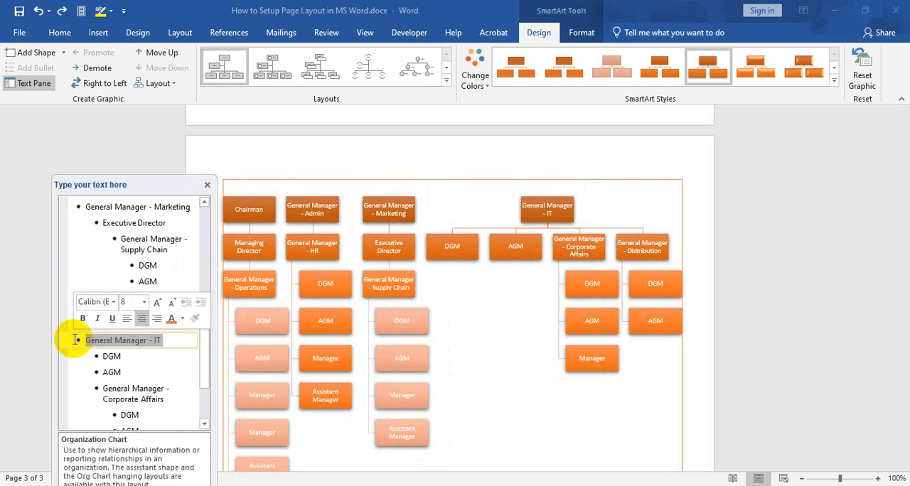
key(BackSpace)
key(BackSpace)
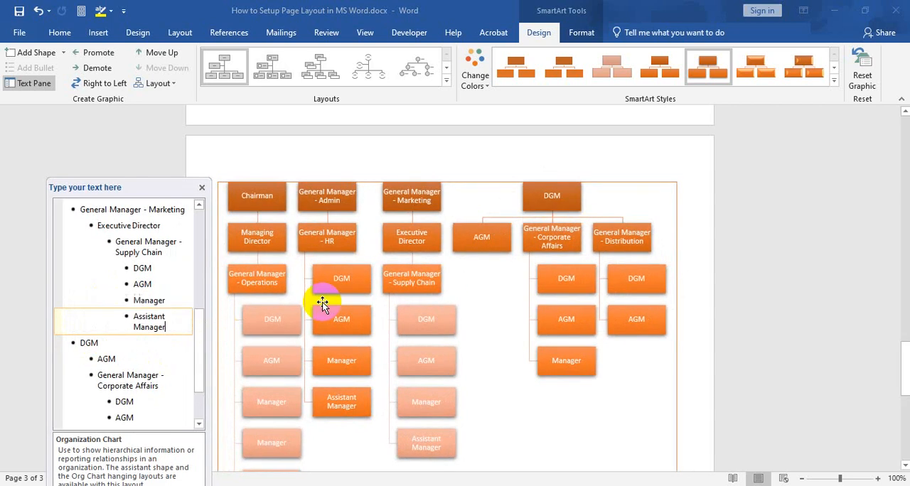
Move the text pane clear of the chart, close it, and review the chart down to its lowest boxes
click(51, 300)
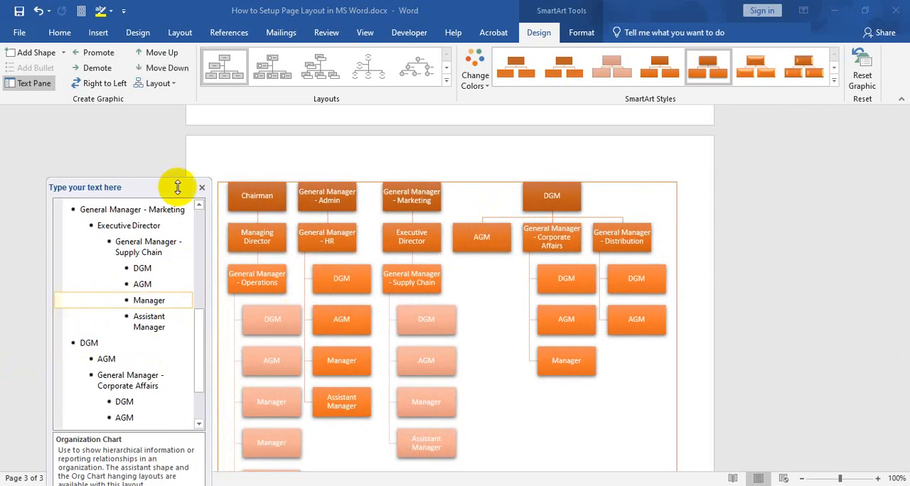
drag(179, 184, 133, 147)
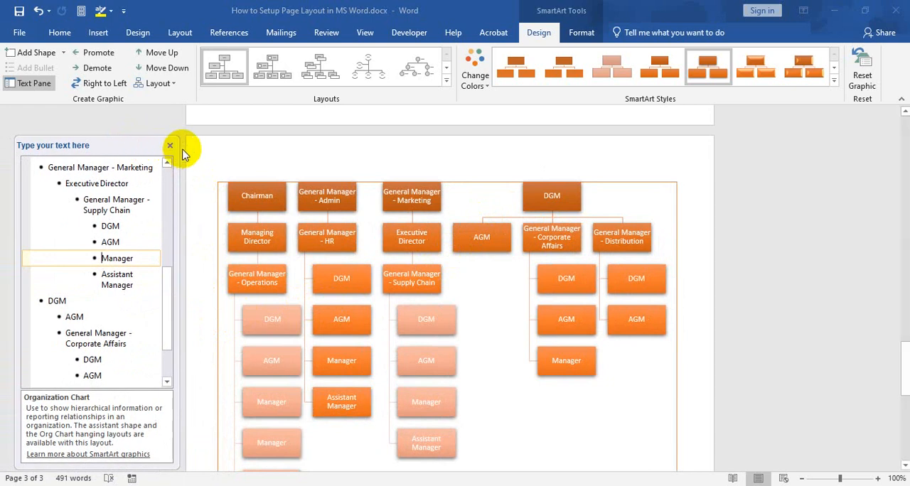
click(160, 147)
scroll(390, 251, down, 2)
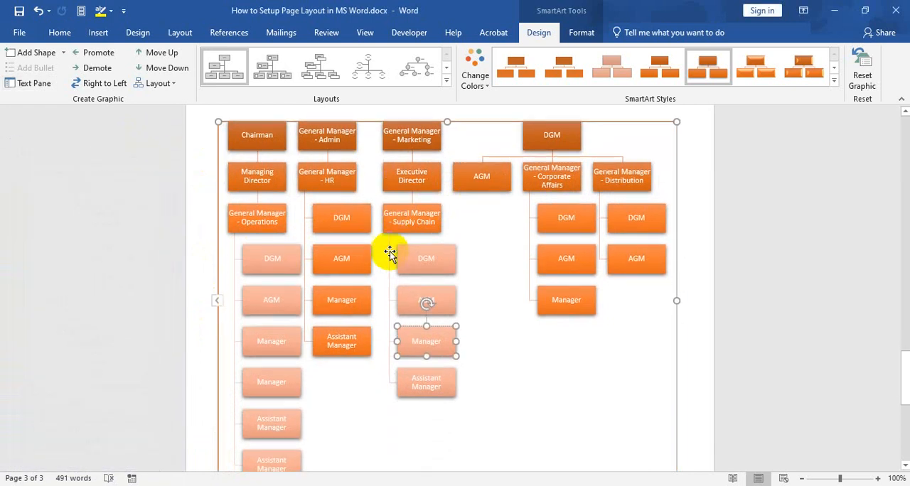
scroll(391, 251, down, 1)
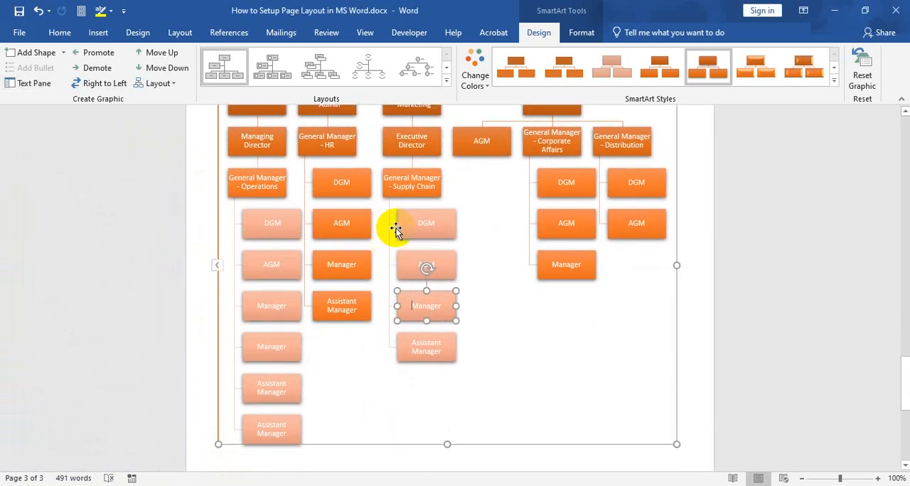
click(508, 263)
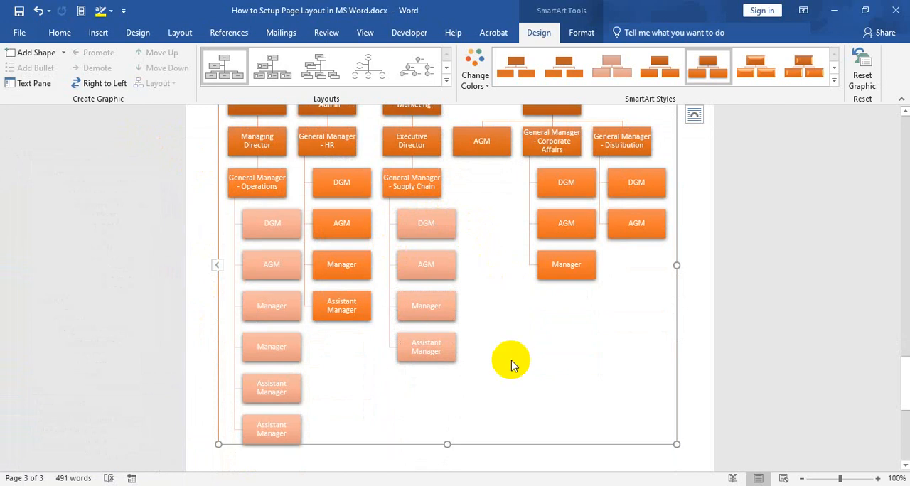